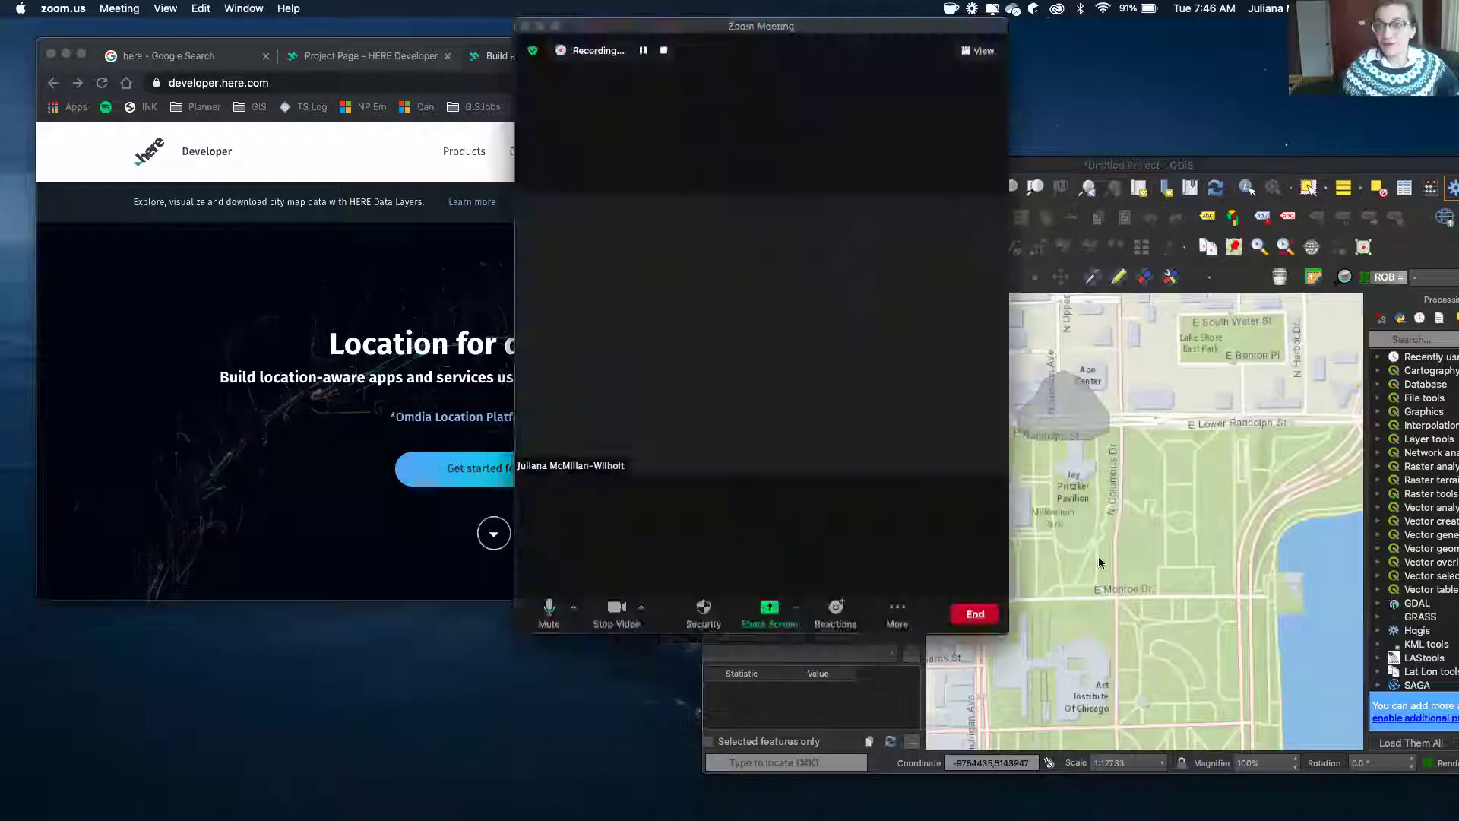
left_click(1001, 177)
left_click_drag(924, 173, 750, 143)
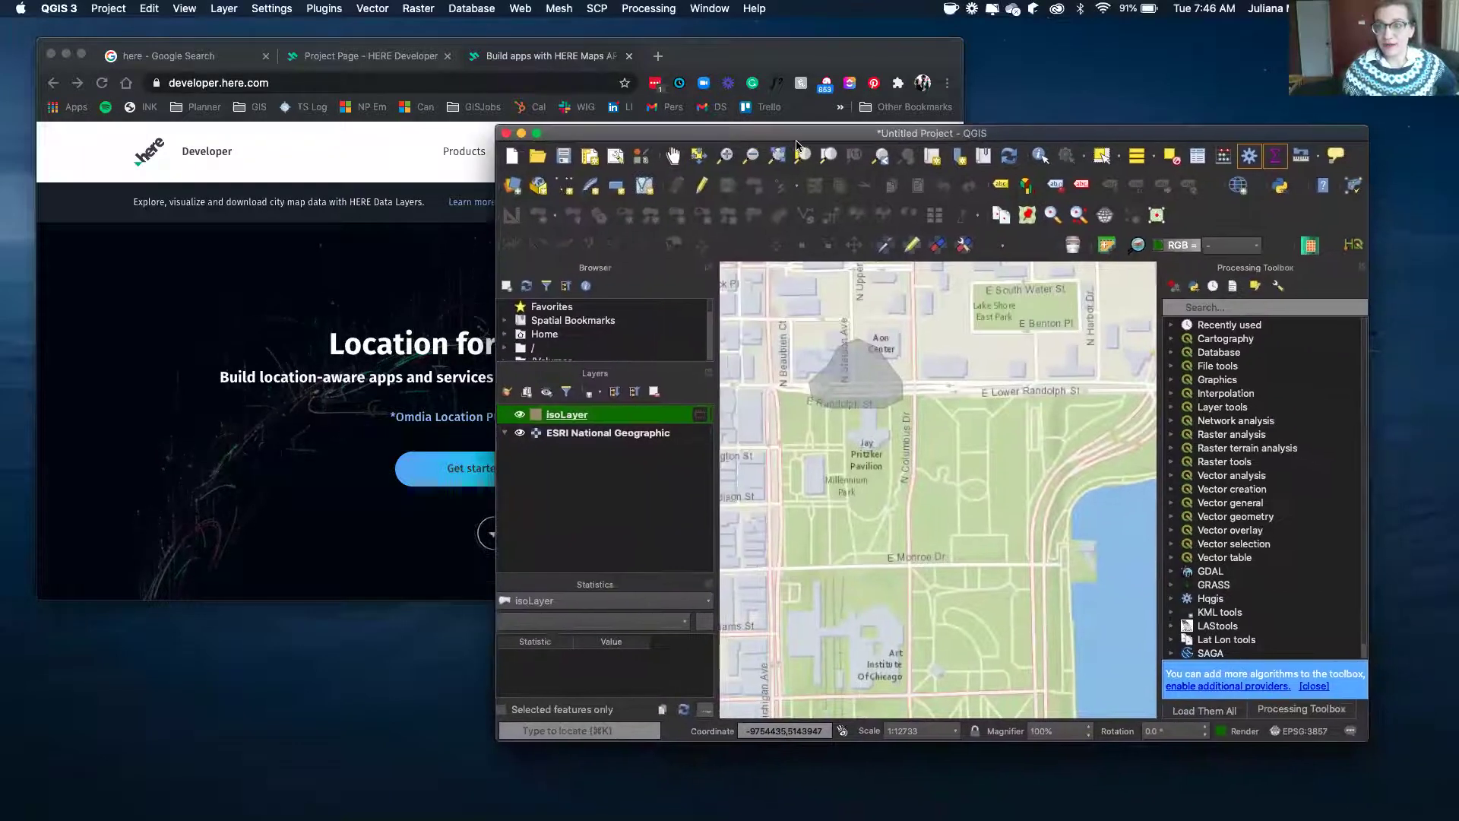
left_click(326, 9)
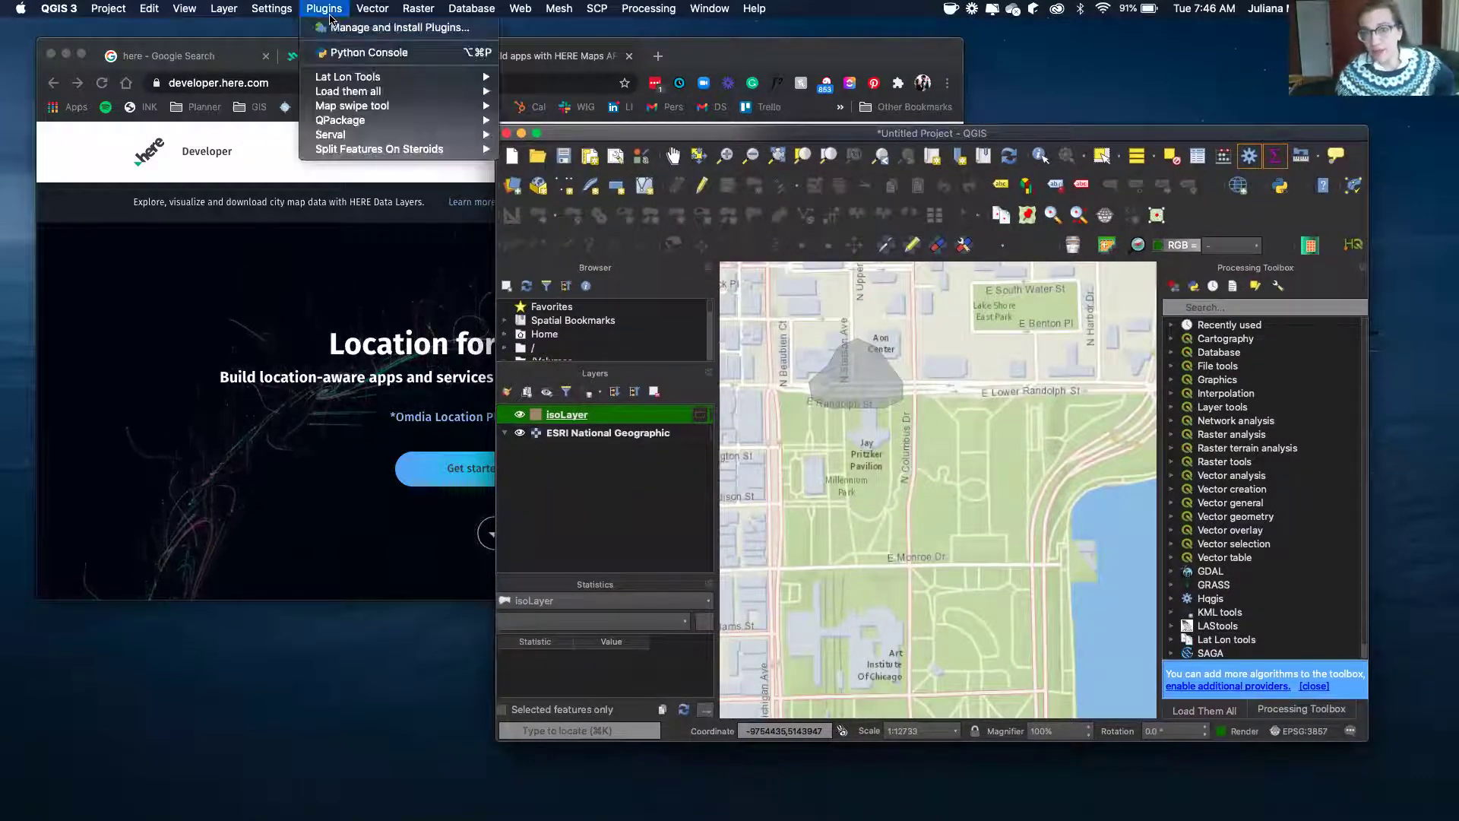
left_click(418, 31)
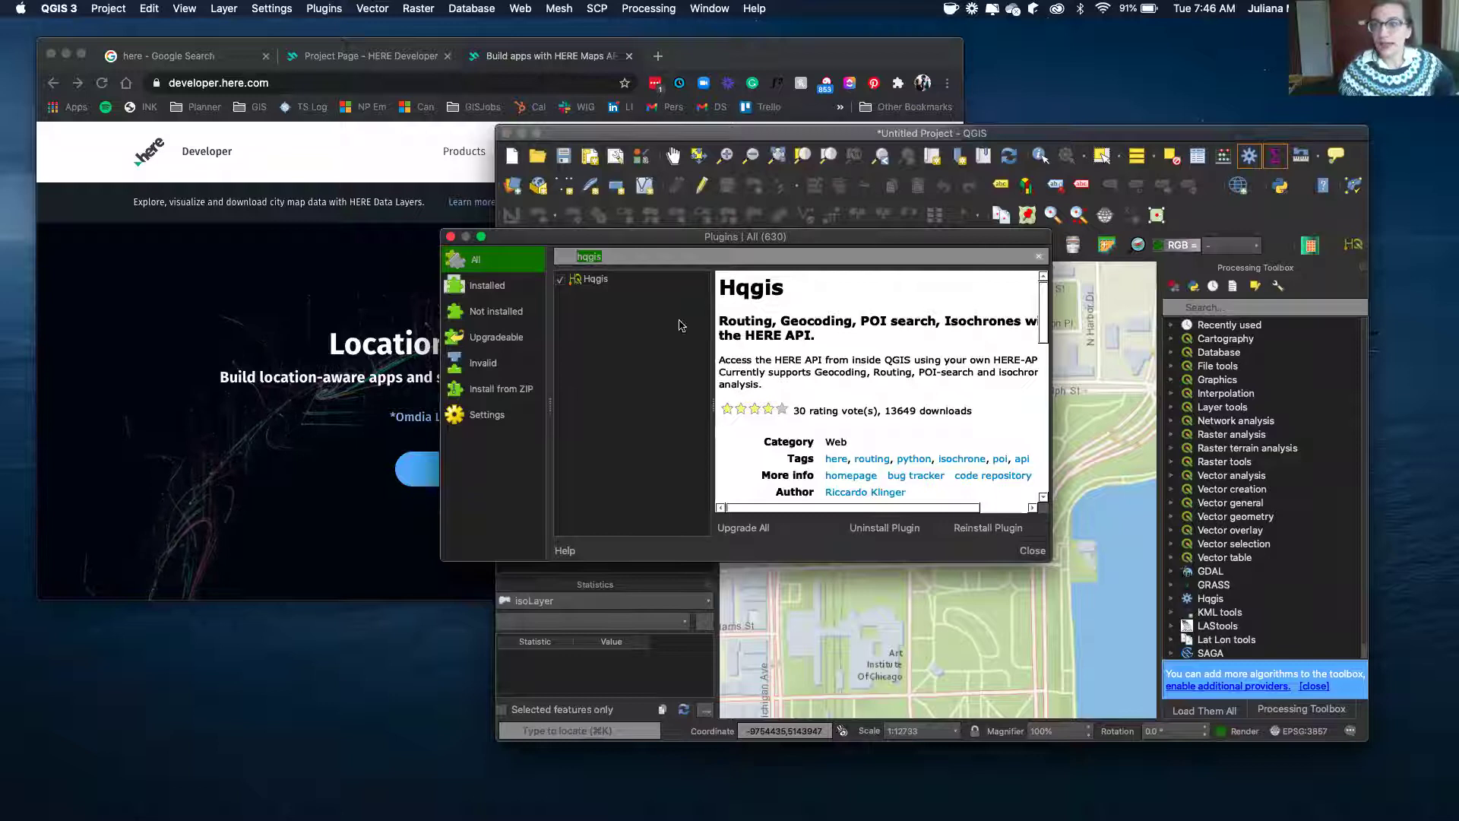
left_click(611, 264)
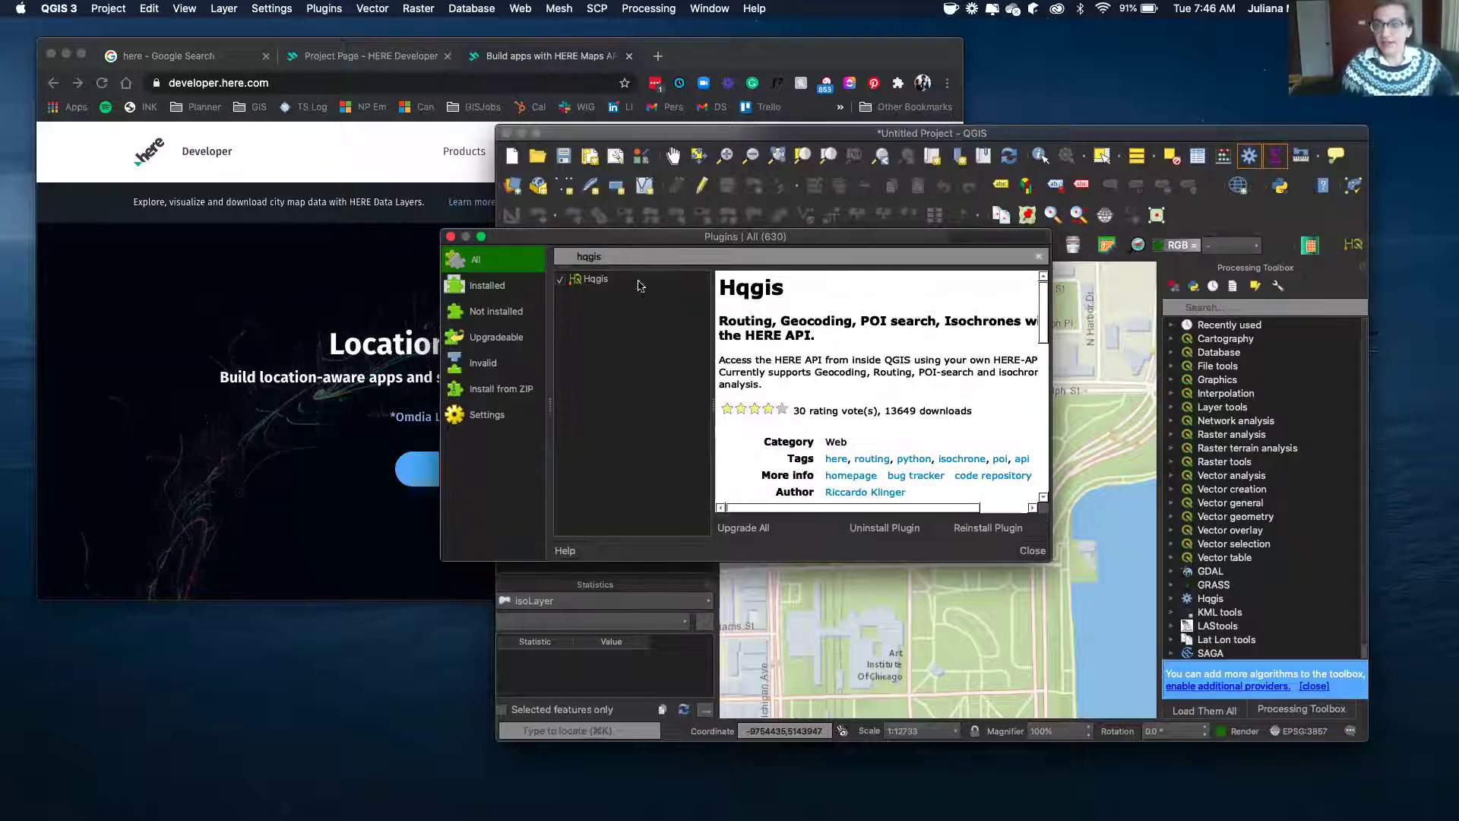
left_click(450, 237)
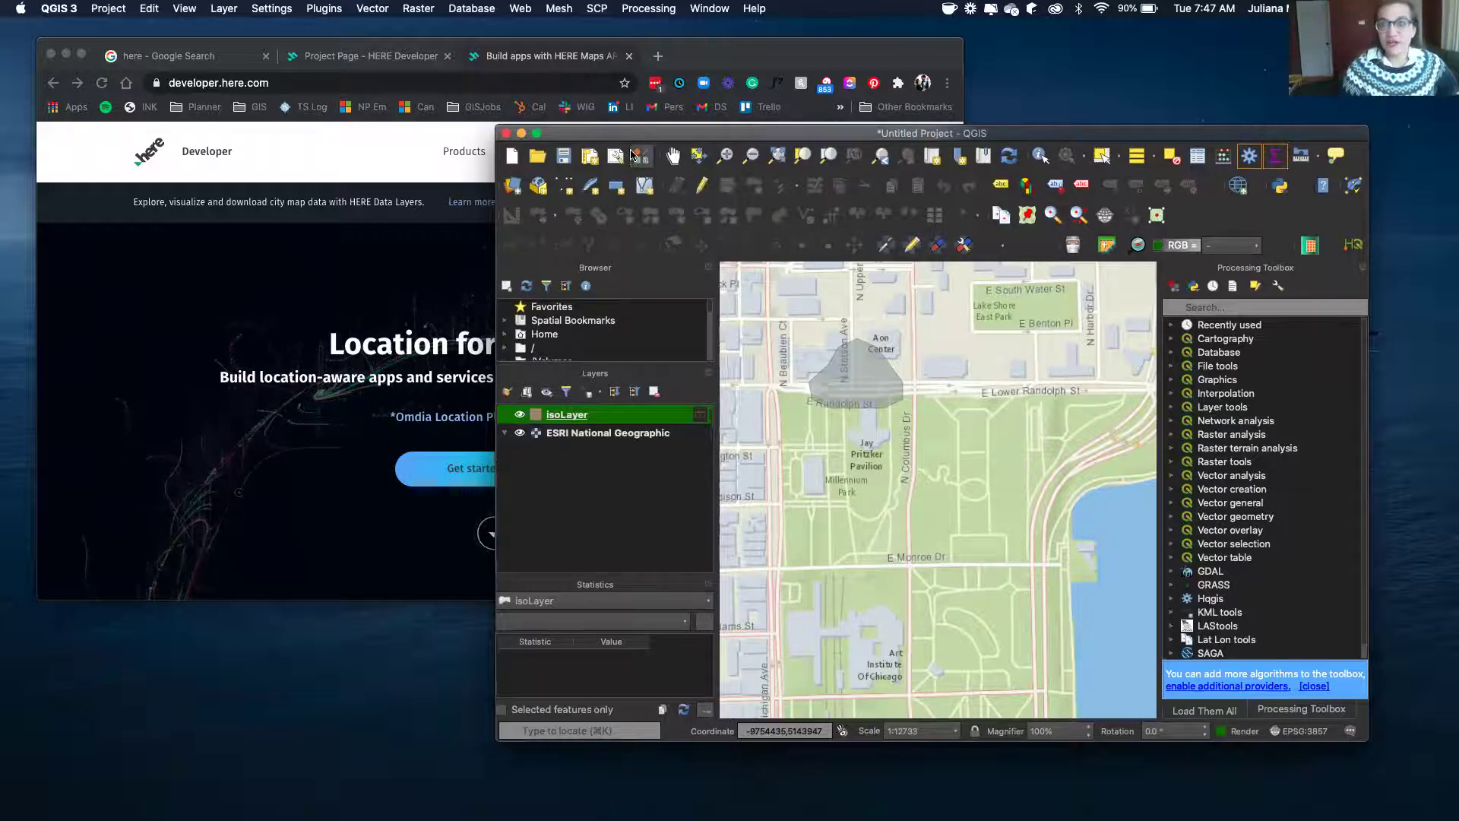
Launch the Hqgis 'Access the HERE API' tool from the Web menu.
left_click(520, 9)
mouse_move(547, 27)
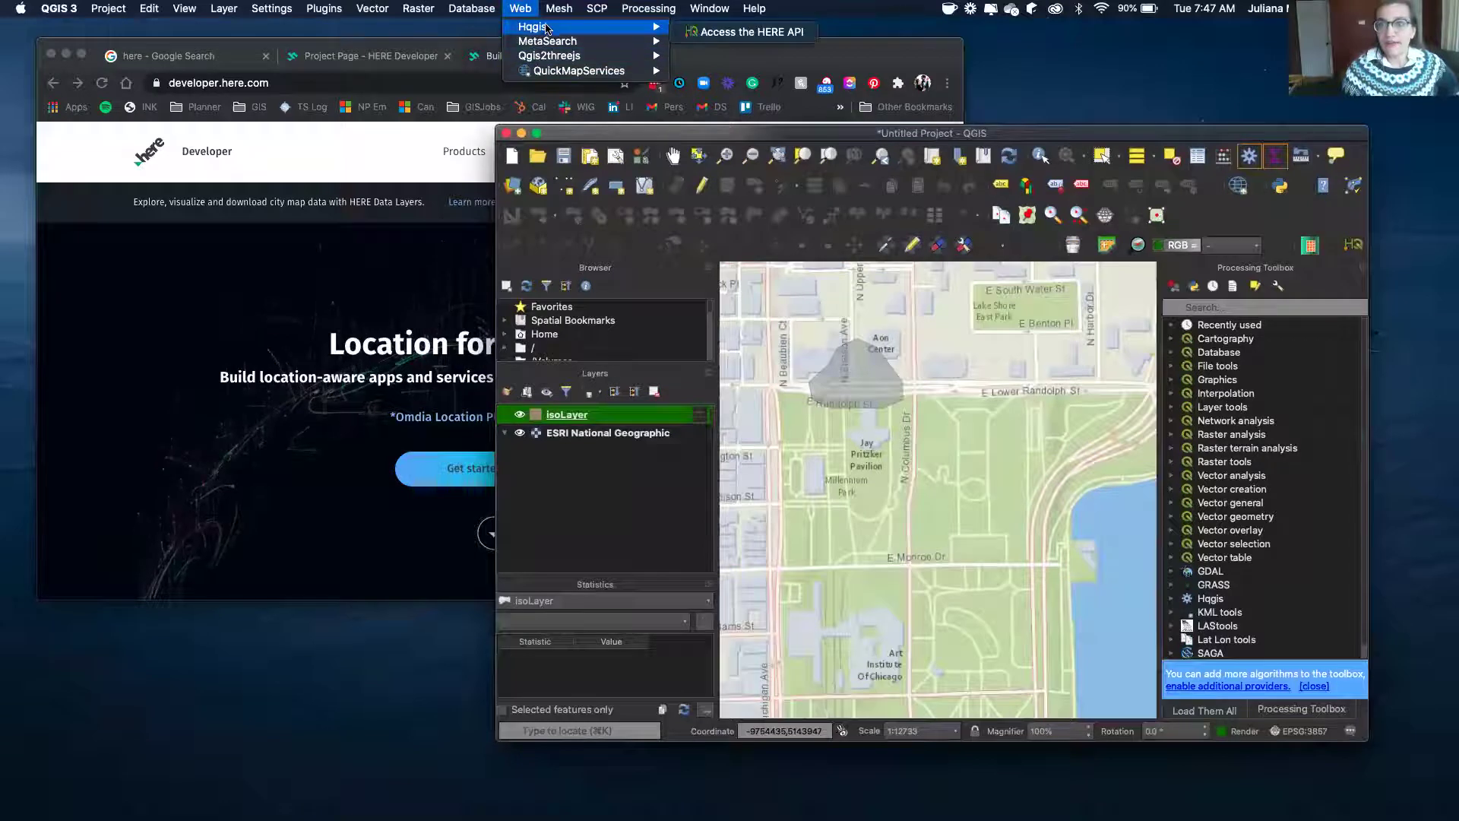
left_click(740, 34)
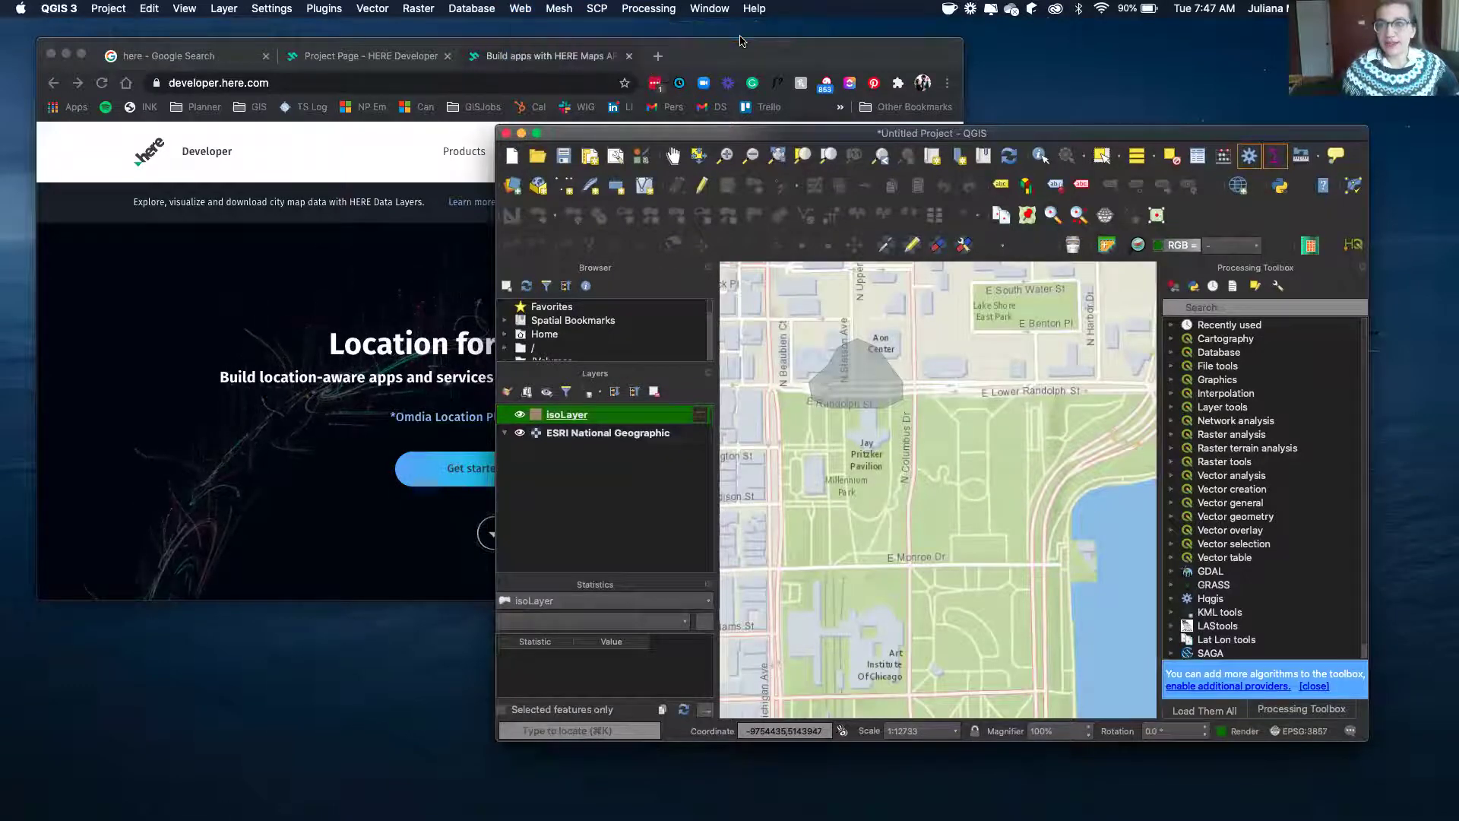
Arrange the QGIS, browser and Hqgis windows, then show the Hqgis credentials settings.
left_click_drag(807, 138, 578, 265)
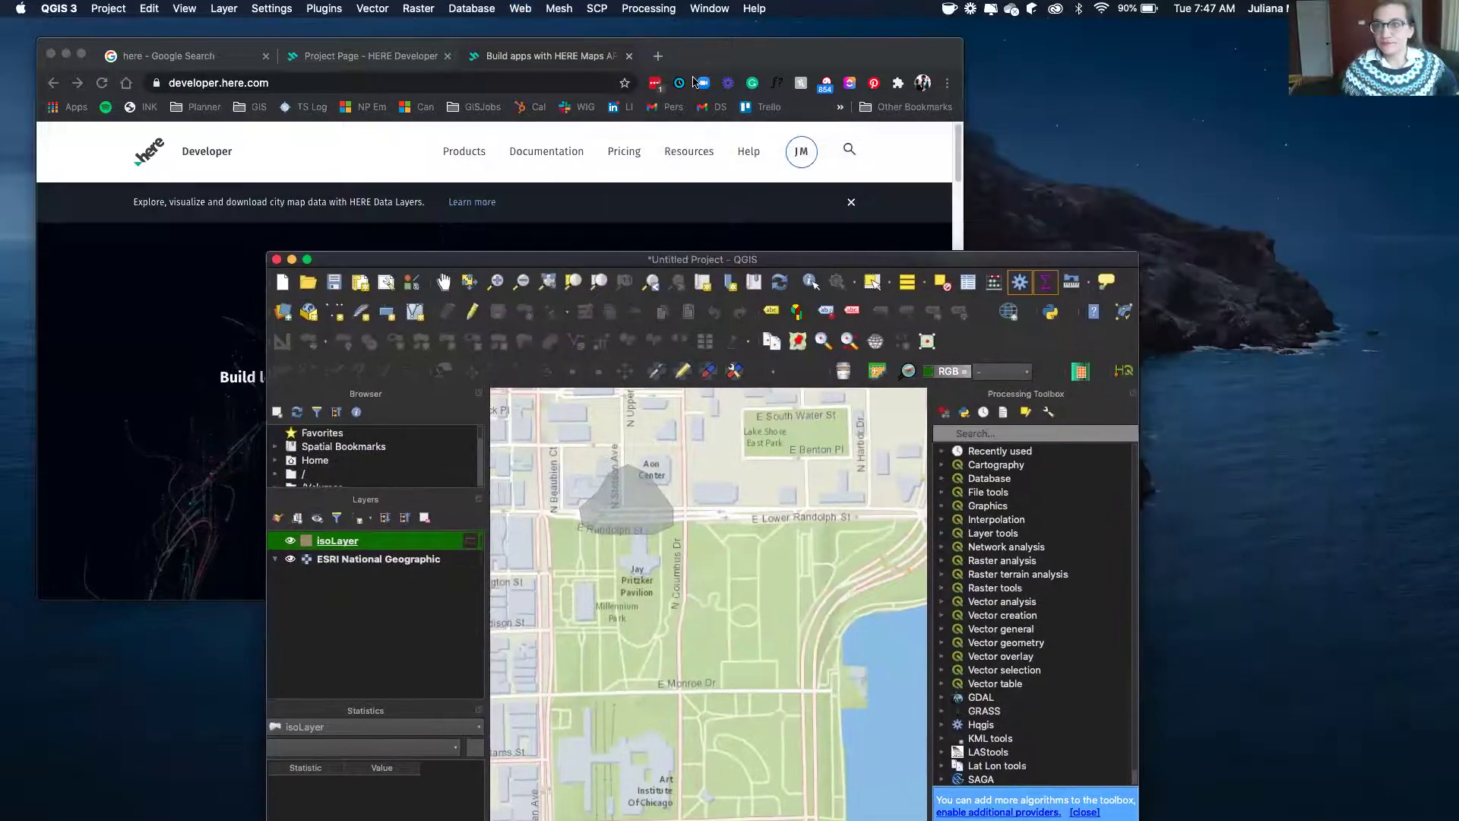
left_click_drag(701, 68, 572, 291)
left_click(722, 187)
left_click_drag(722, 188, 1305, 218)
left_click_drag(881, 258, 887, 79)
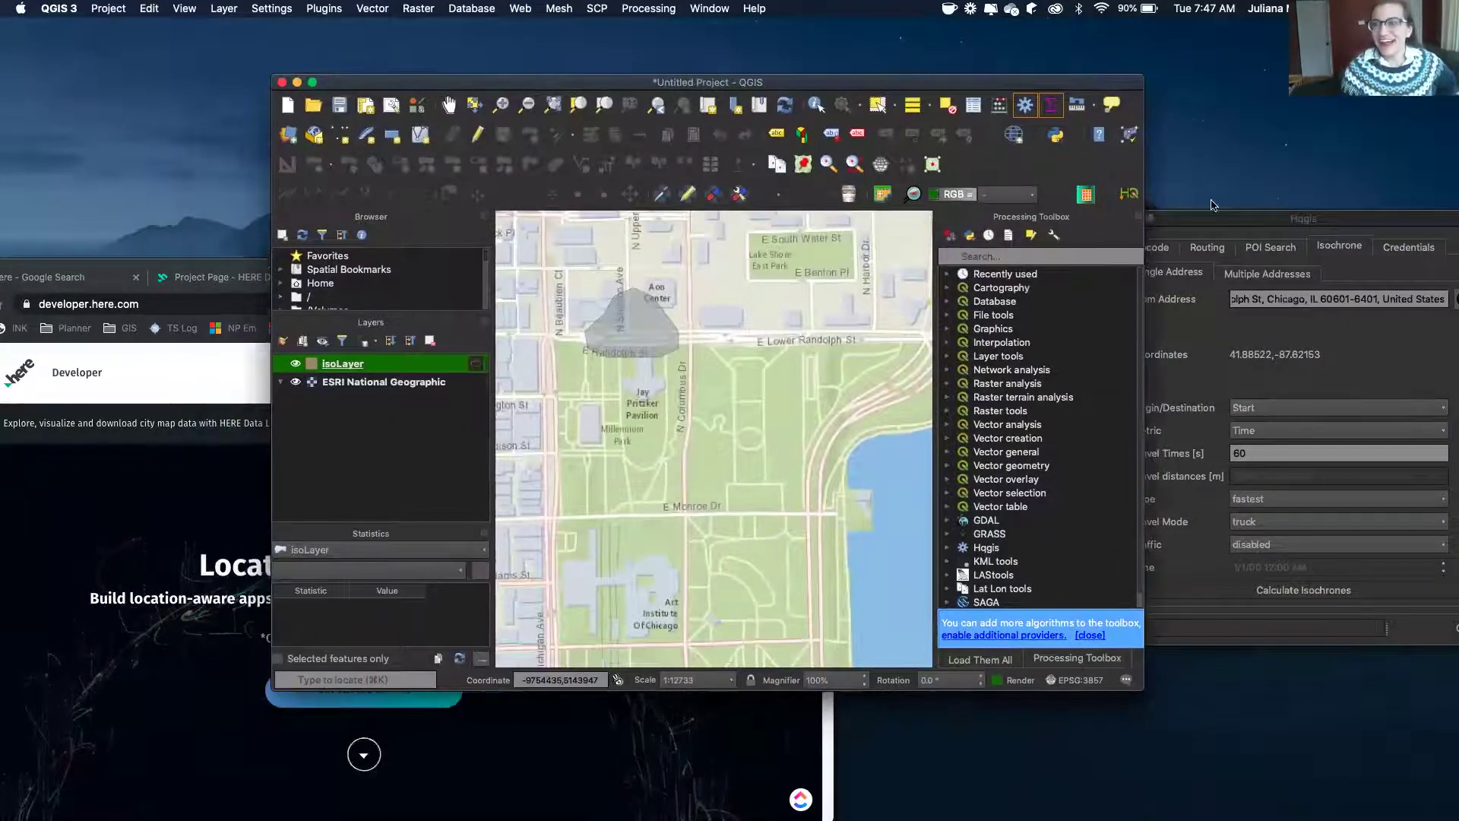
left_click_drag(1215, 219, 1054, 155)
left_click(1249, 184)
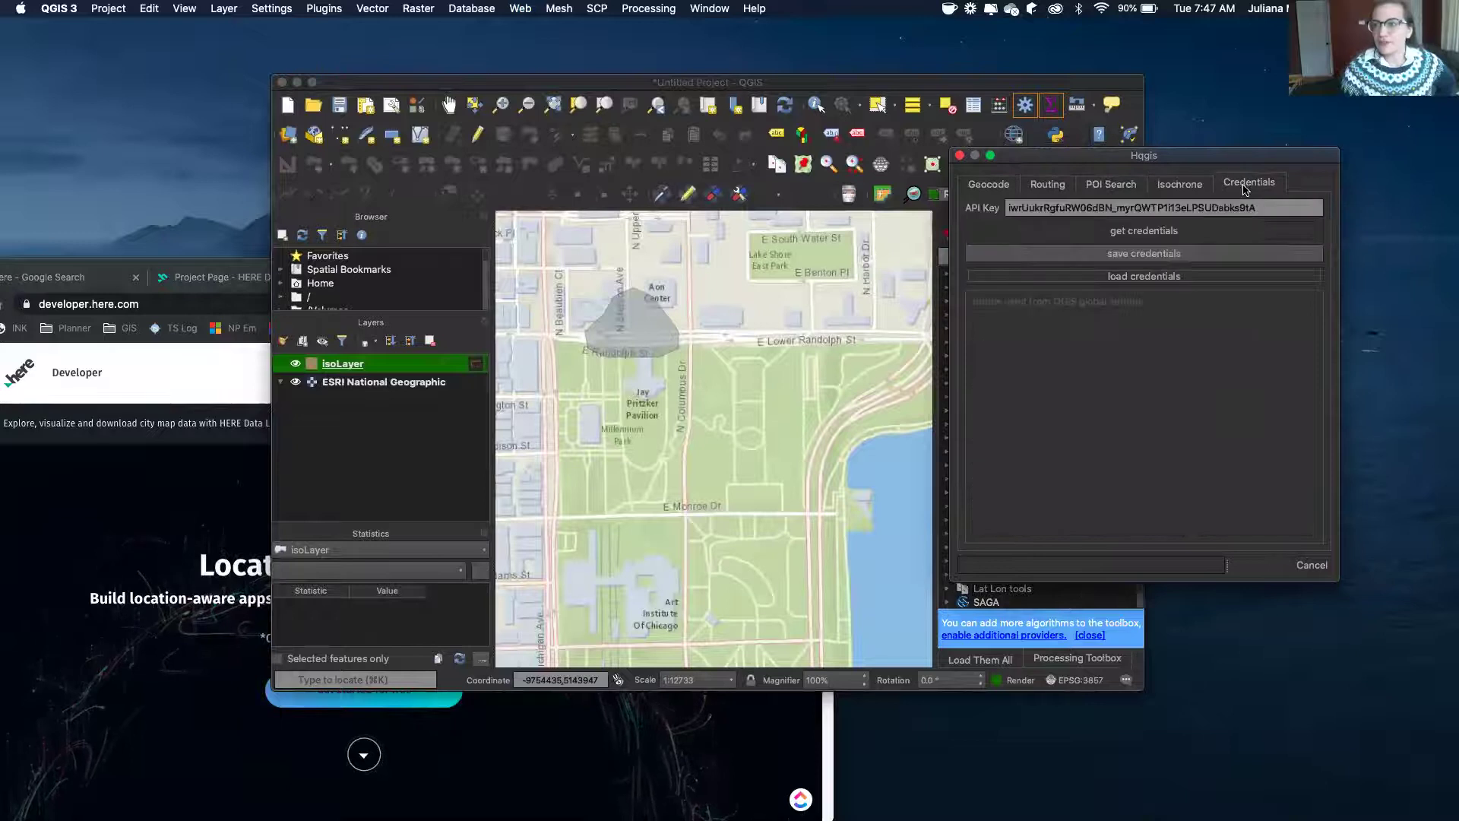
Request HERE API credentials and view the HERE project page in the browser.
left_click(1137, 240)
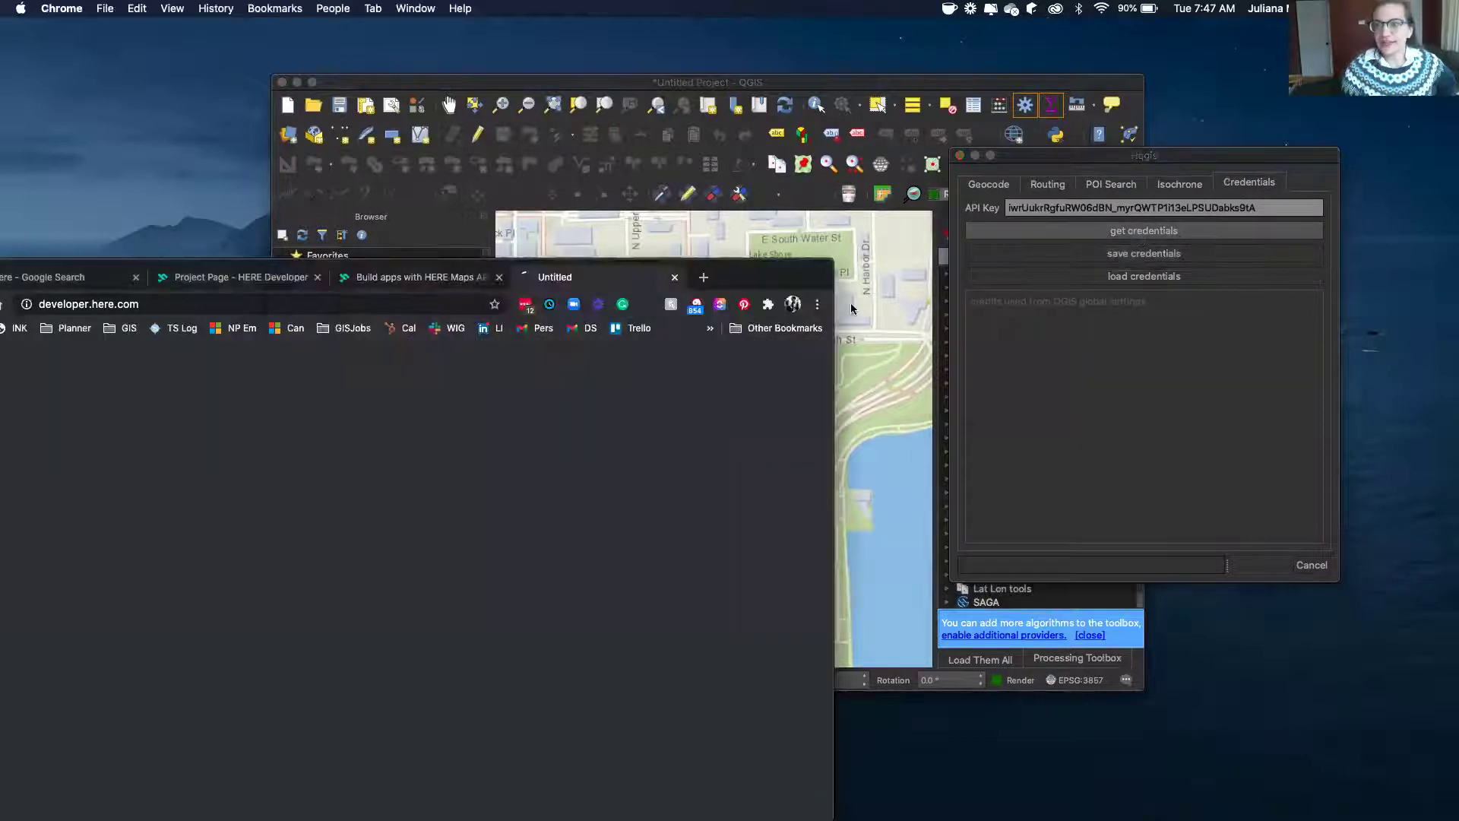
left_click_drag(908, 192, 895, 150)
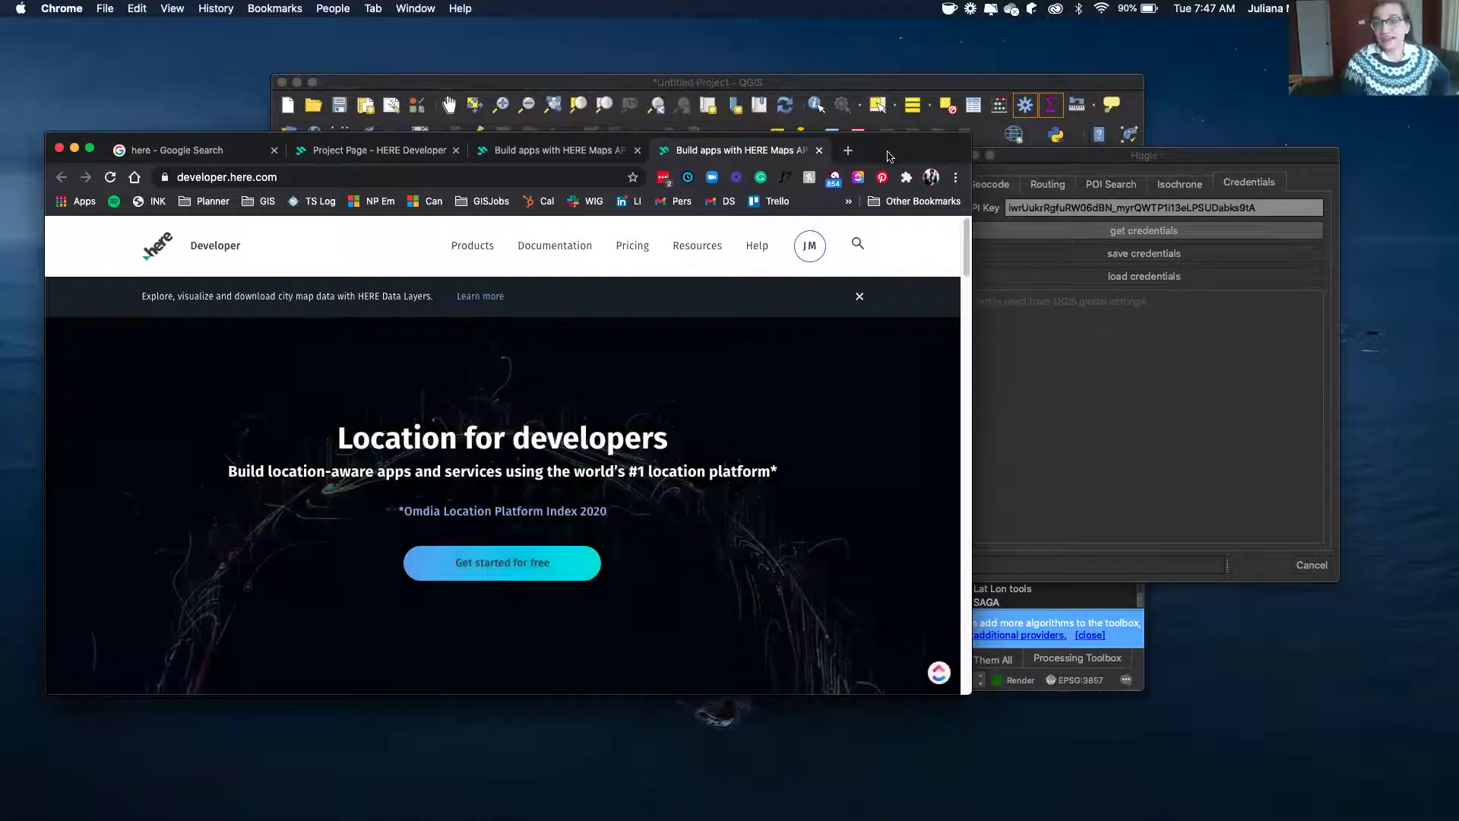
left_click(809, 245)
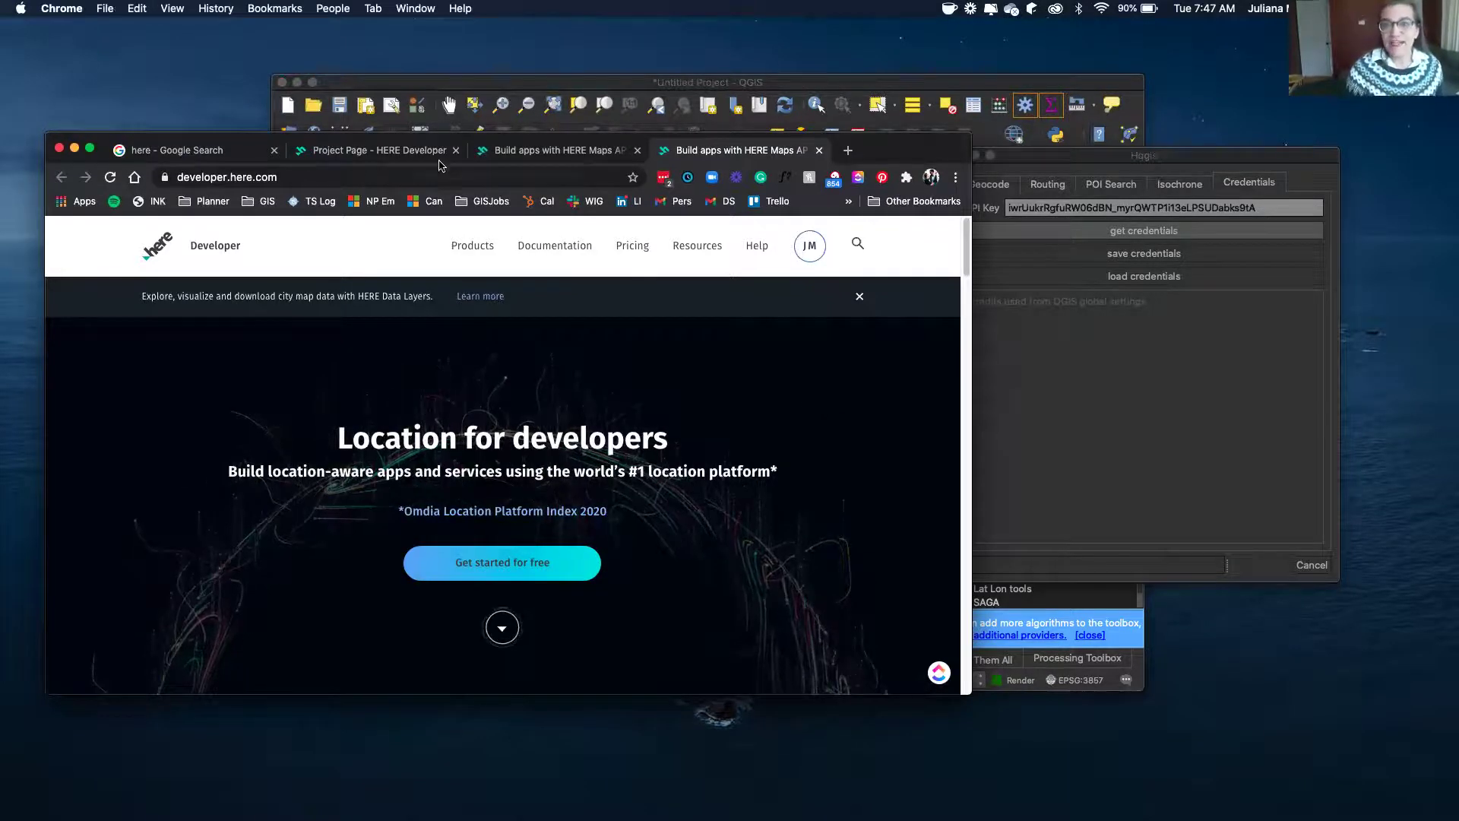
left_click(400, 161)
mouse_move(451, 379)
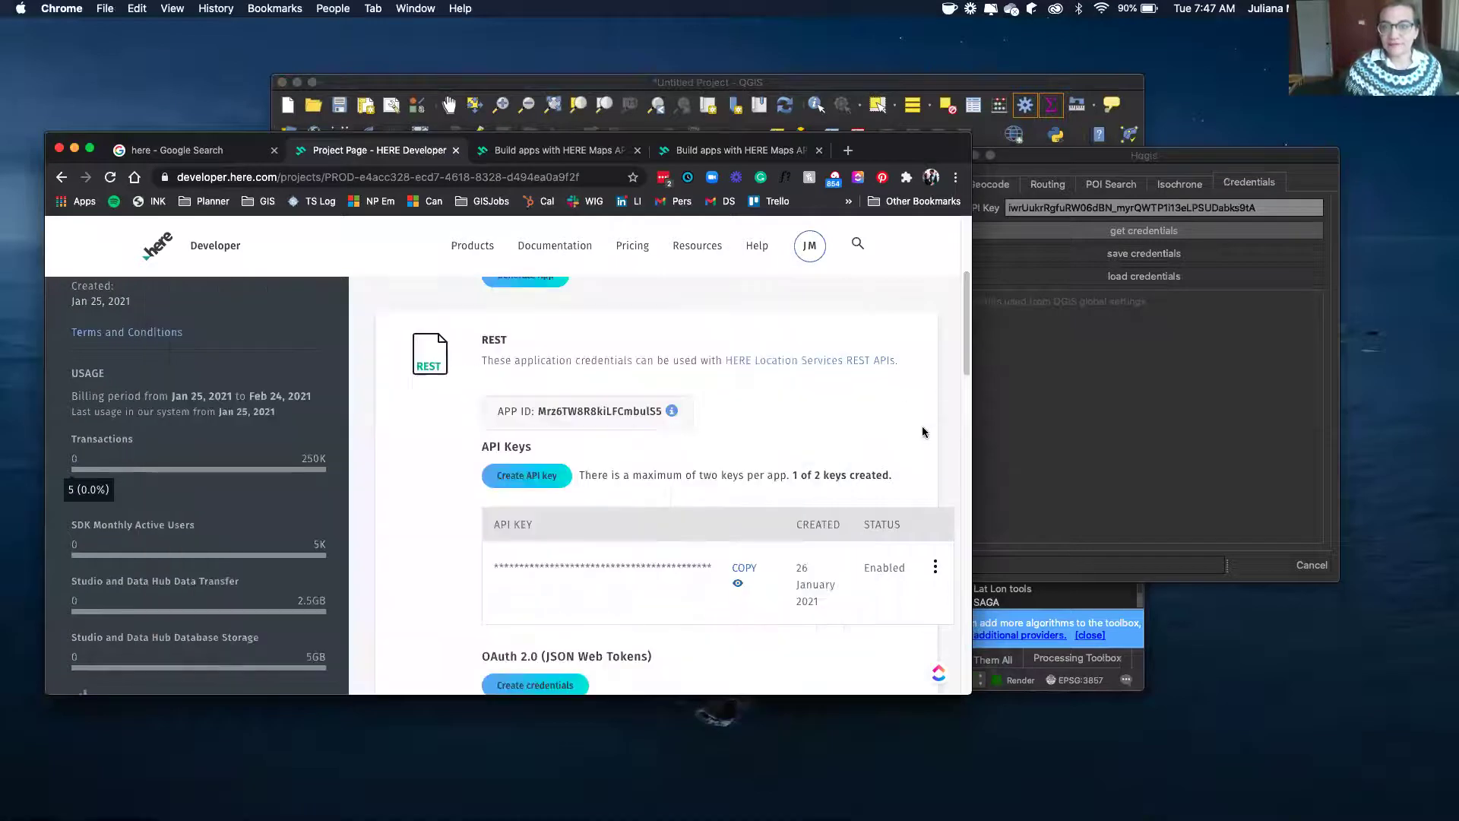
scroll(922, 427, "down", 2)
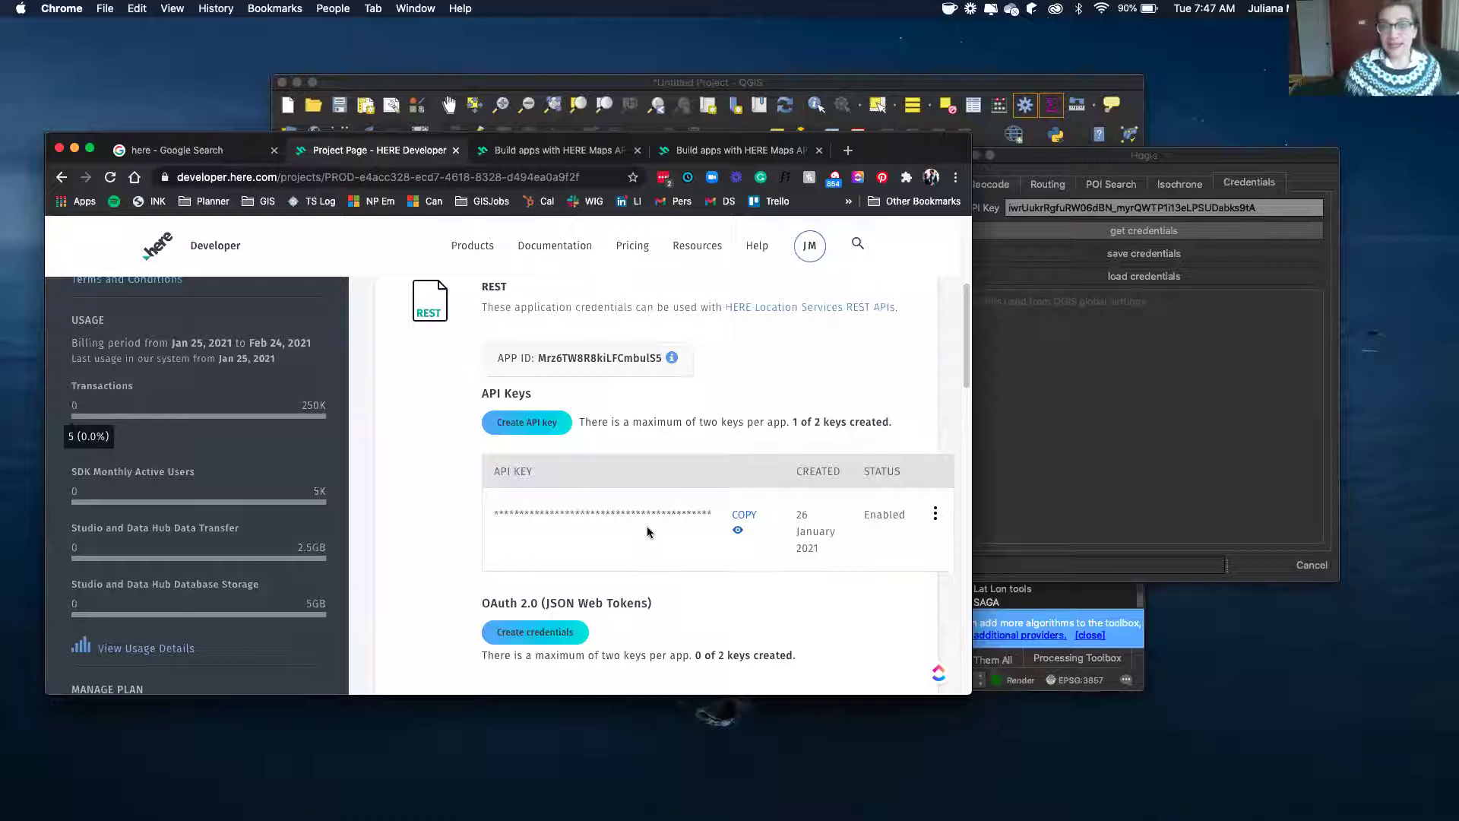
Open the Freemium 2021-01-25 project and scroll down to its REST API key.
left_click(63, 178)
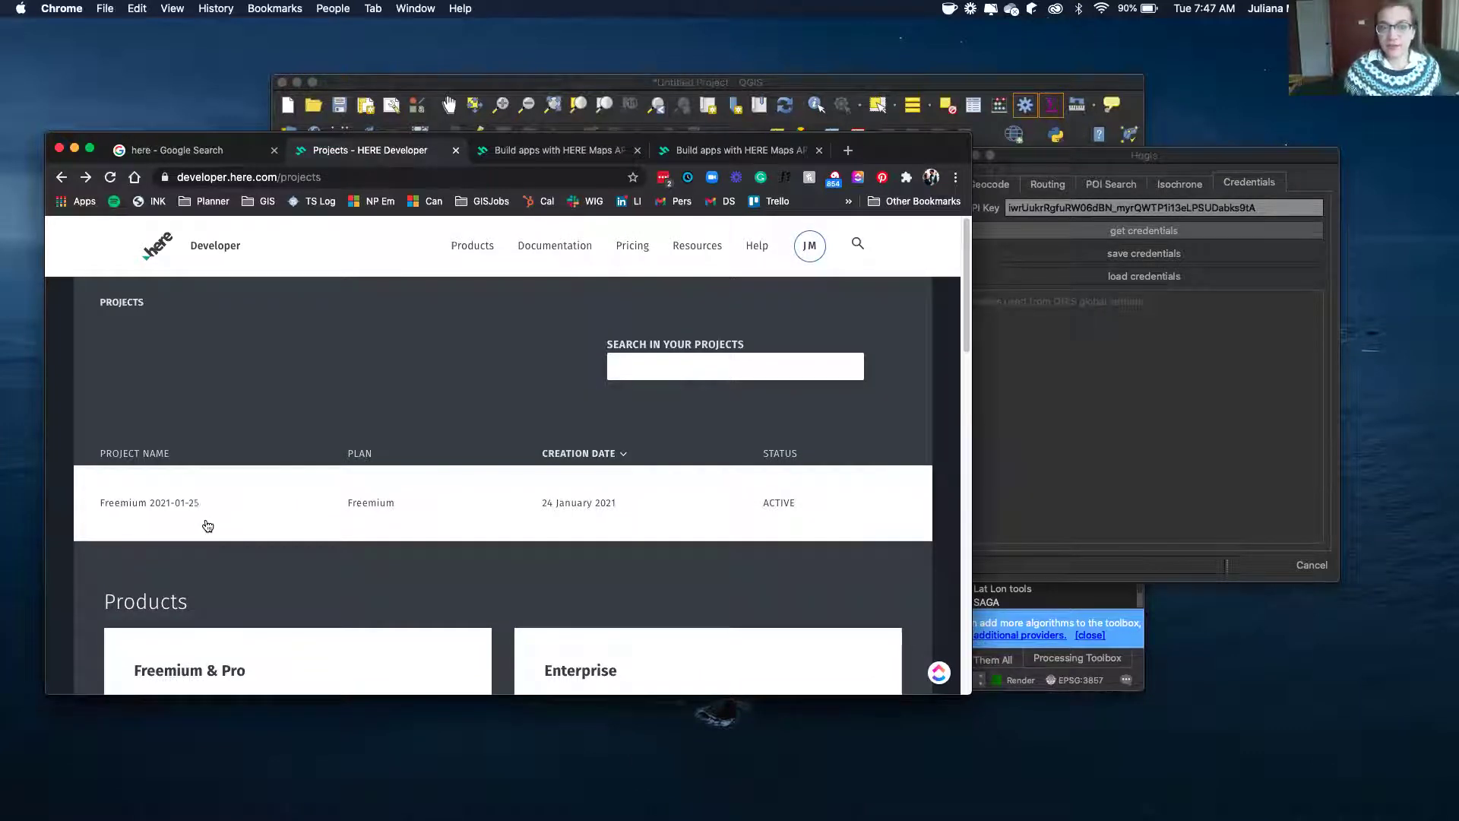
left_click(156, 505)
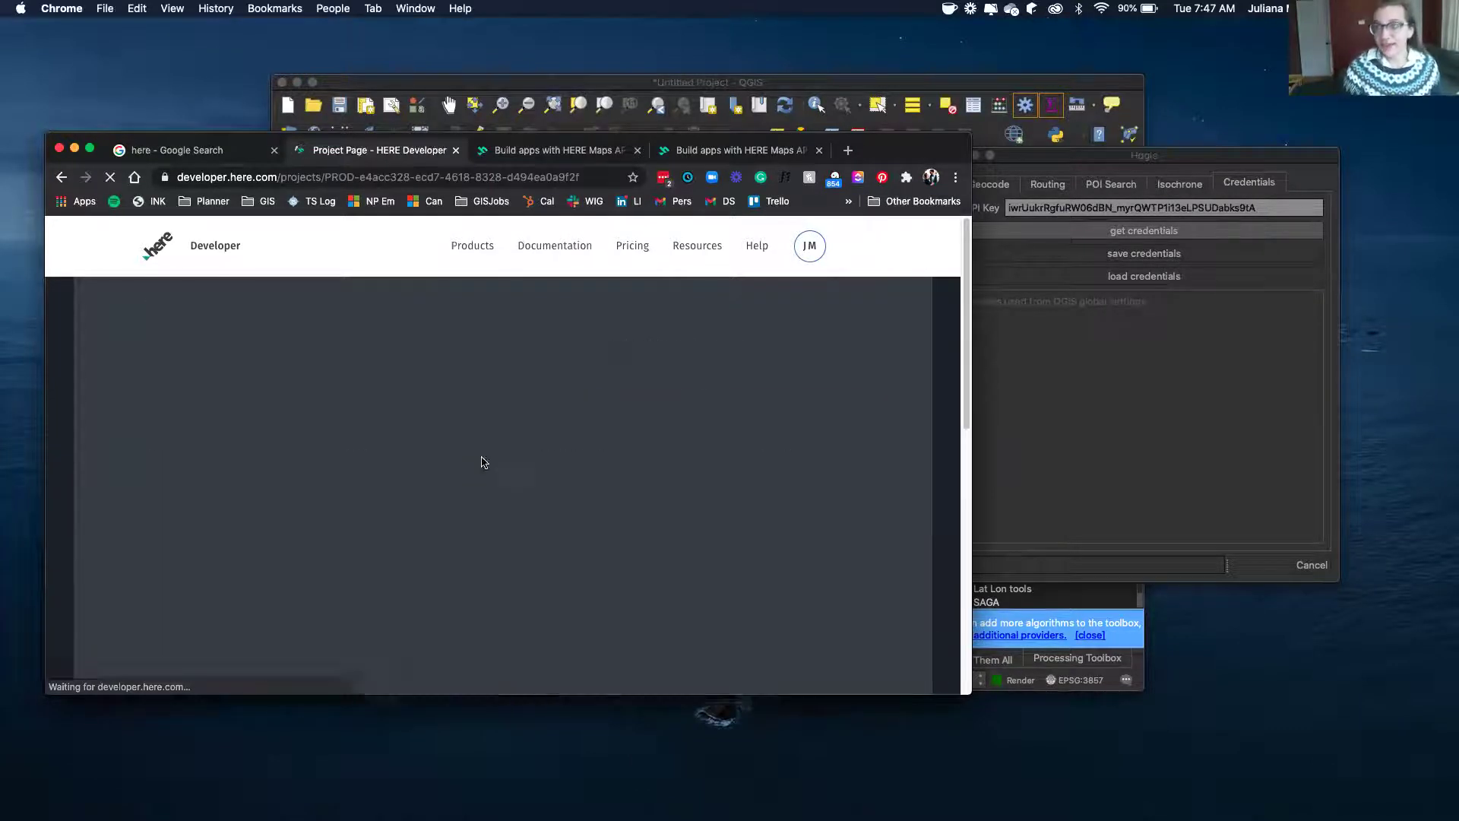
scroll(539, 443, "down", 3)
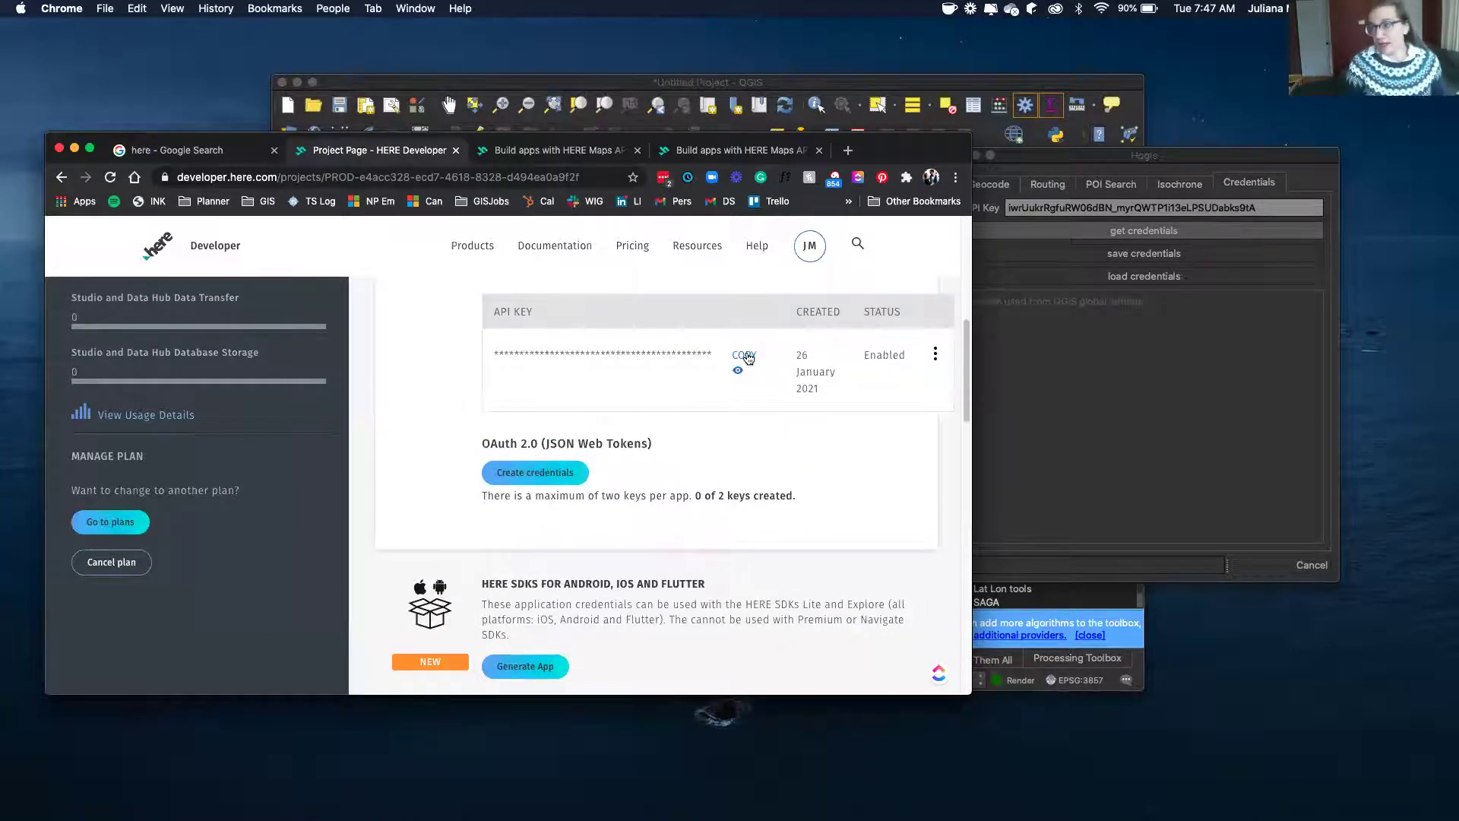
scroll(748, 357, "down", 1)
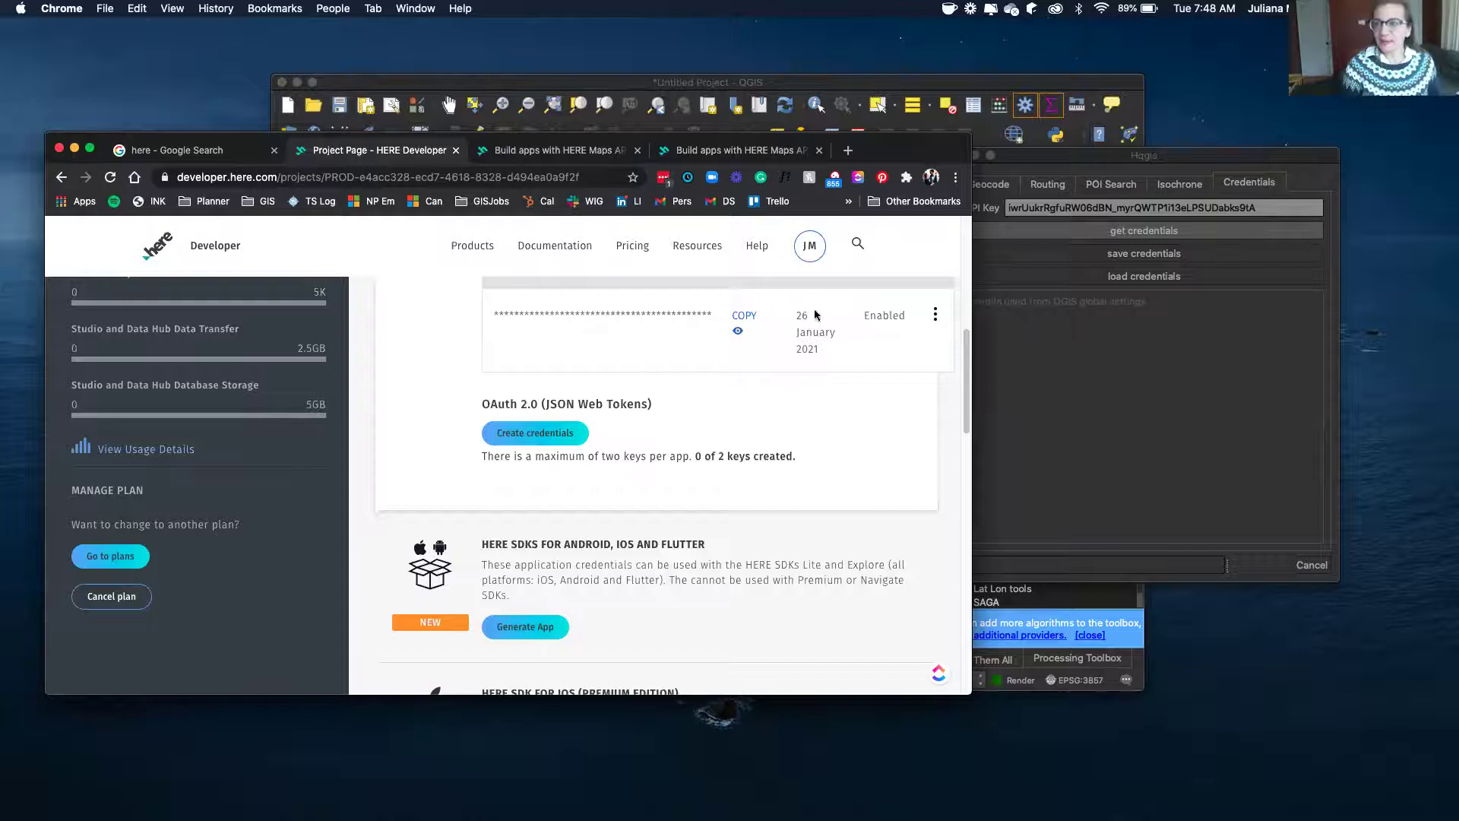
Switch Hqgis to the Isochrone settings and pick the Aon Center on the map as the start point.
left_click(1191, 210)
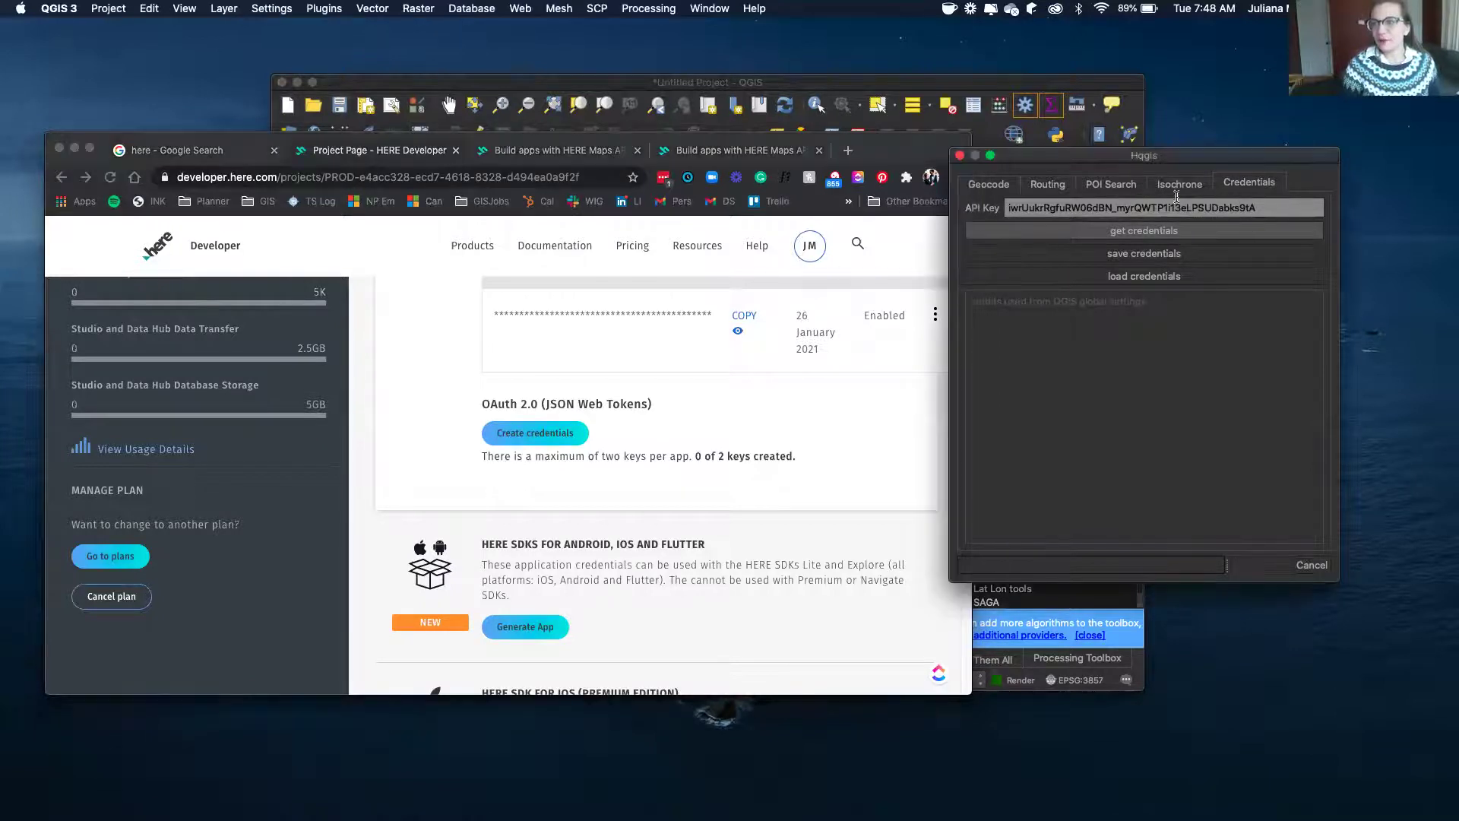
left_click(1178, 186)
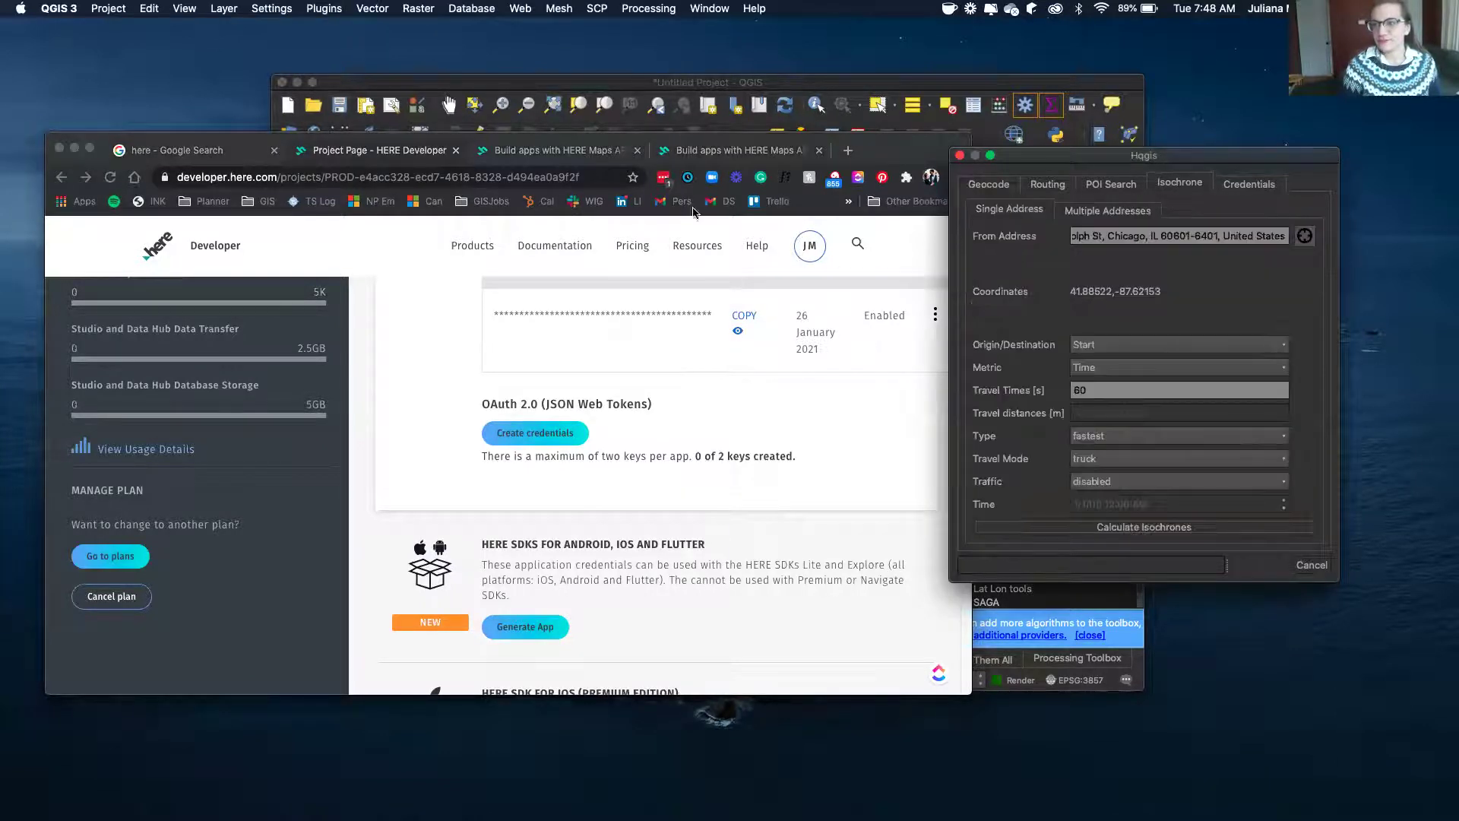
left_click(74, 150)
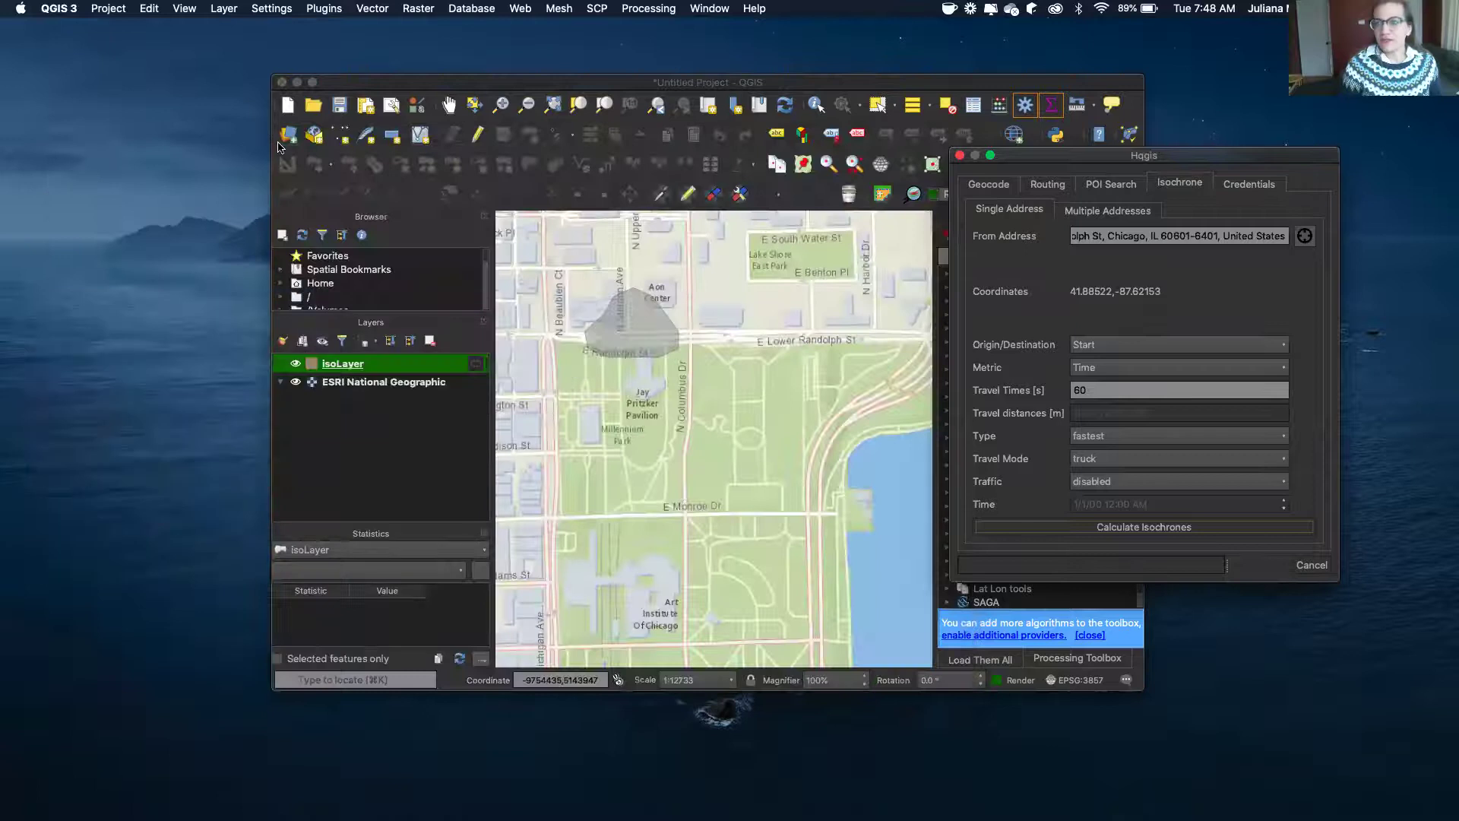
left_click(1304, 238)
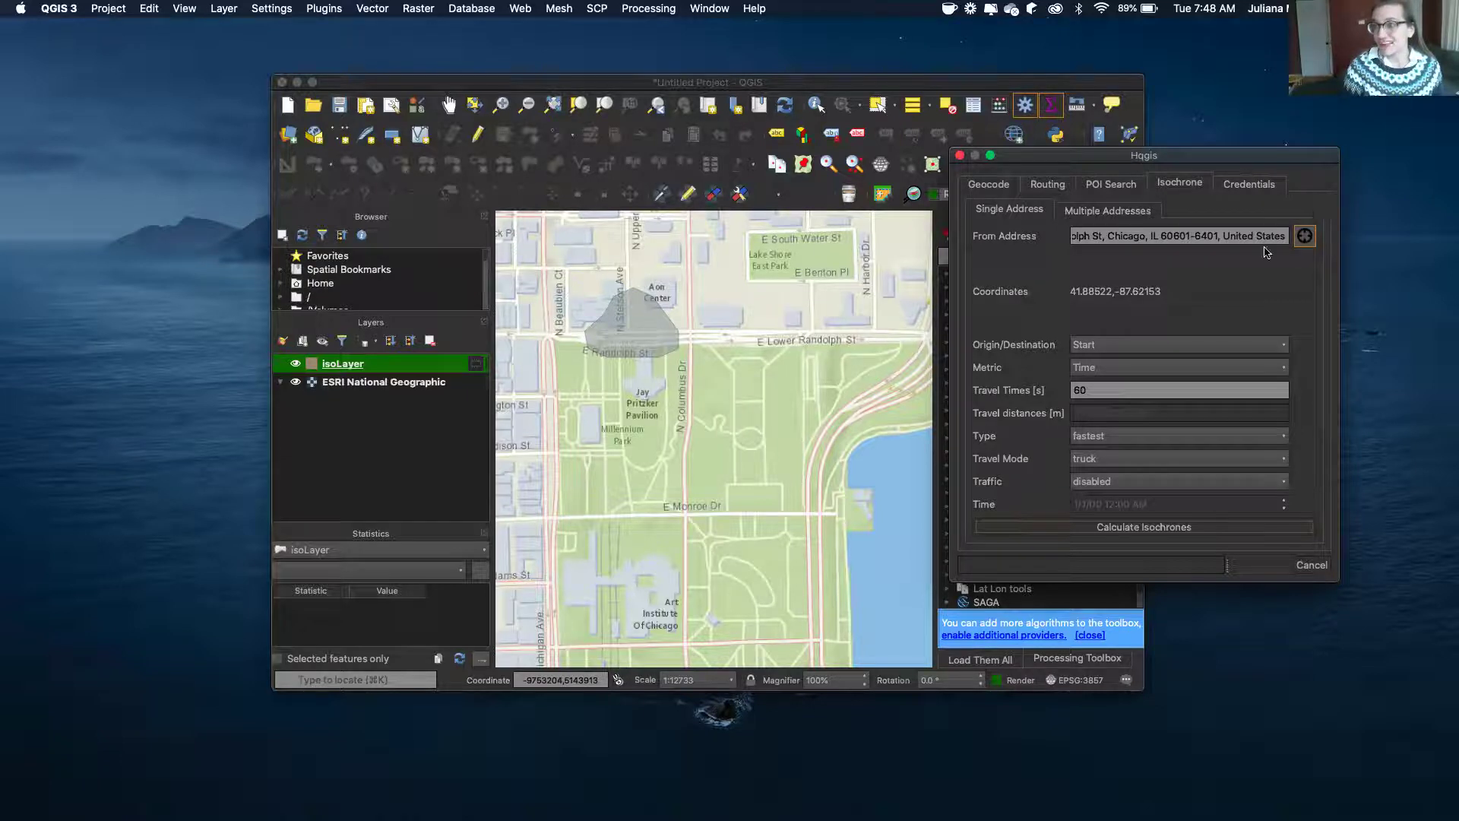
left_click(657, 300)
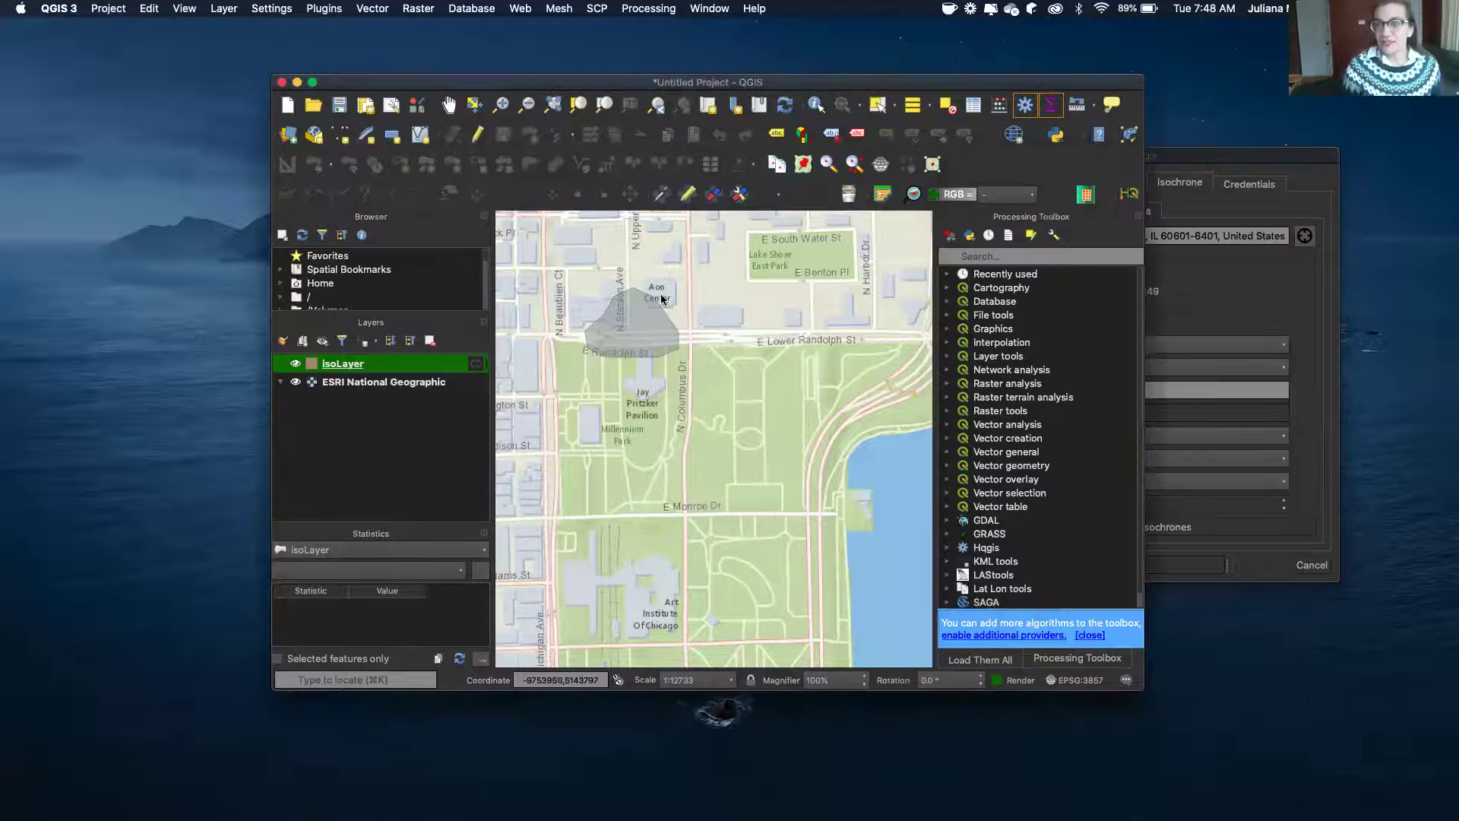
Calculate a 60-second isochrone with car as the travel mode.
left_click(1210, 279)
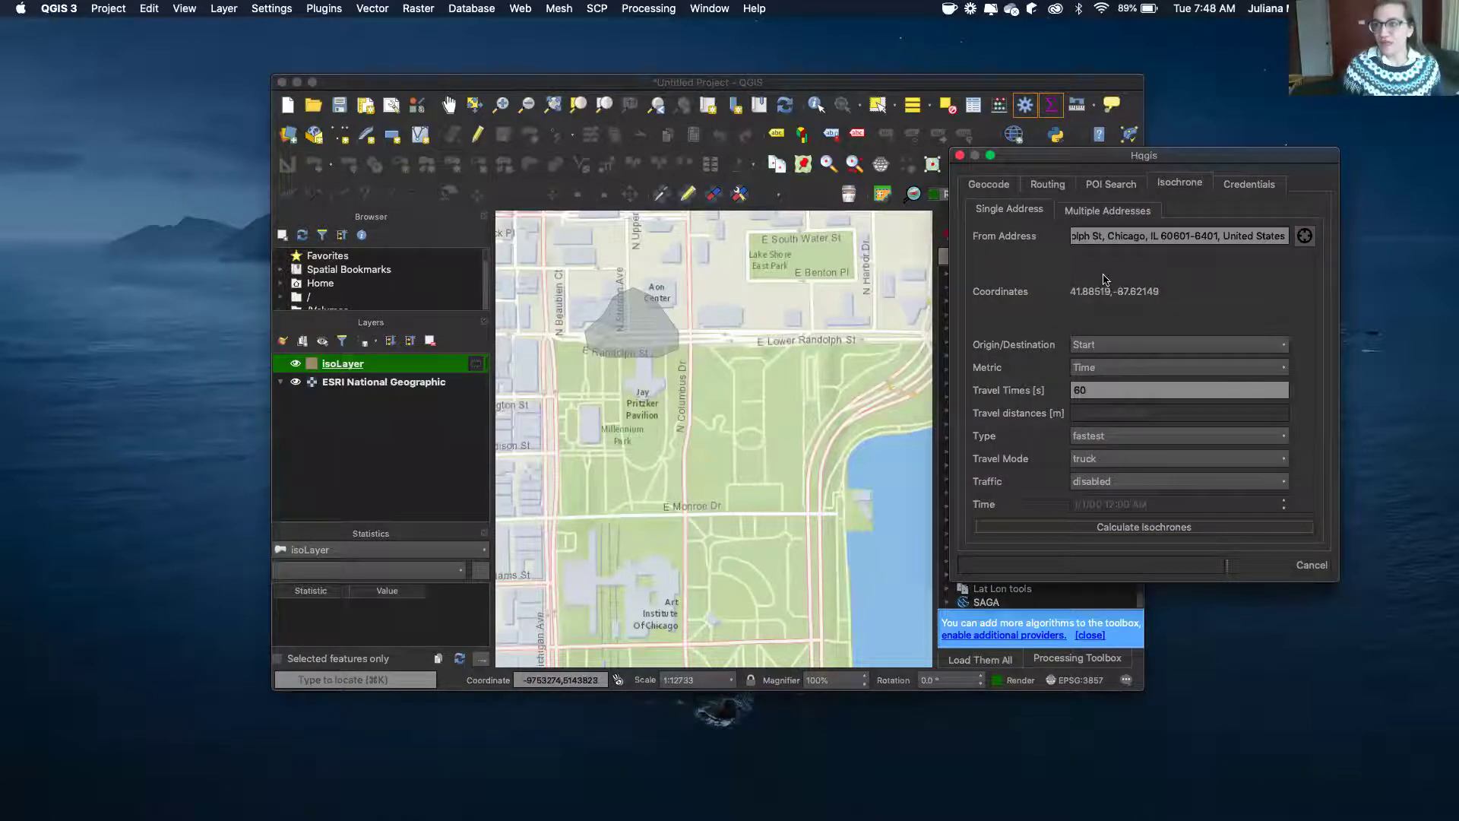
left_click(1112, 396)
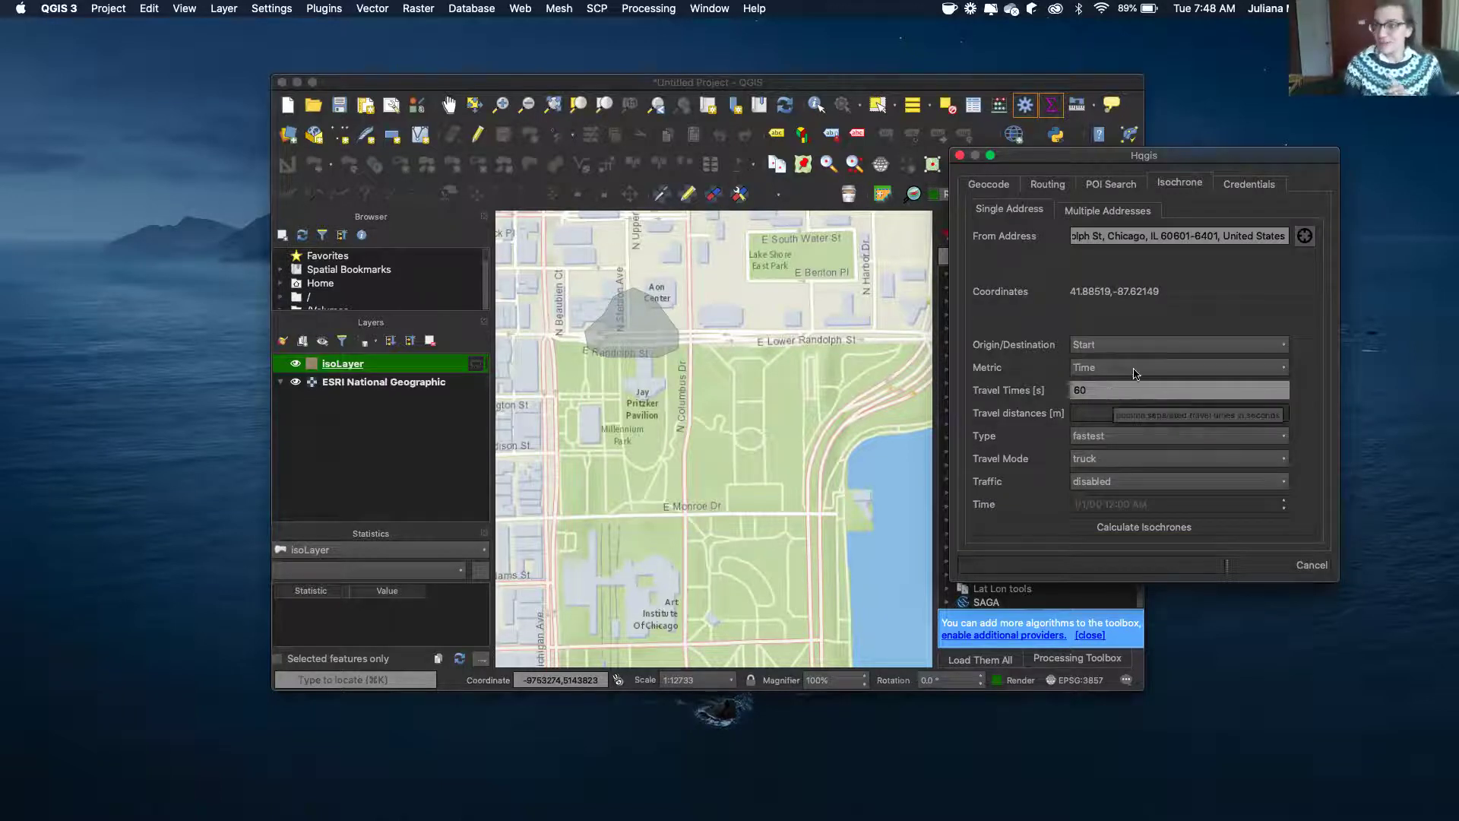
left_click(1153, 468)
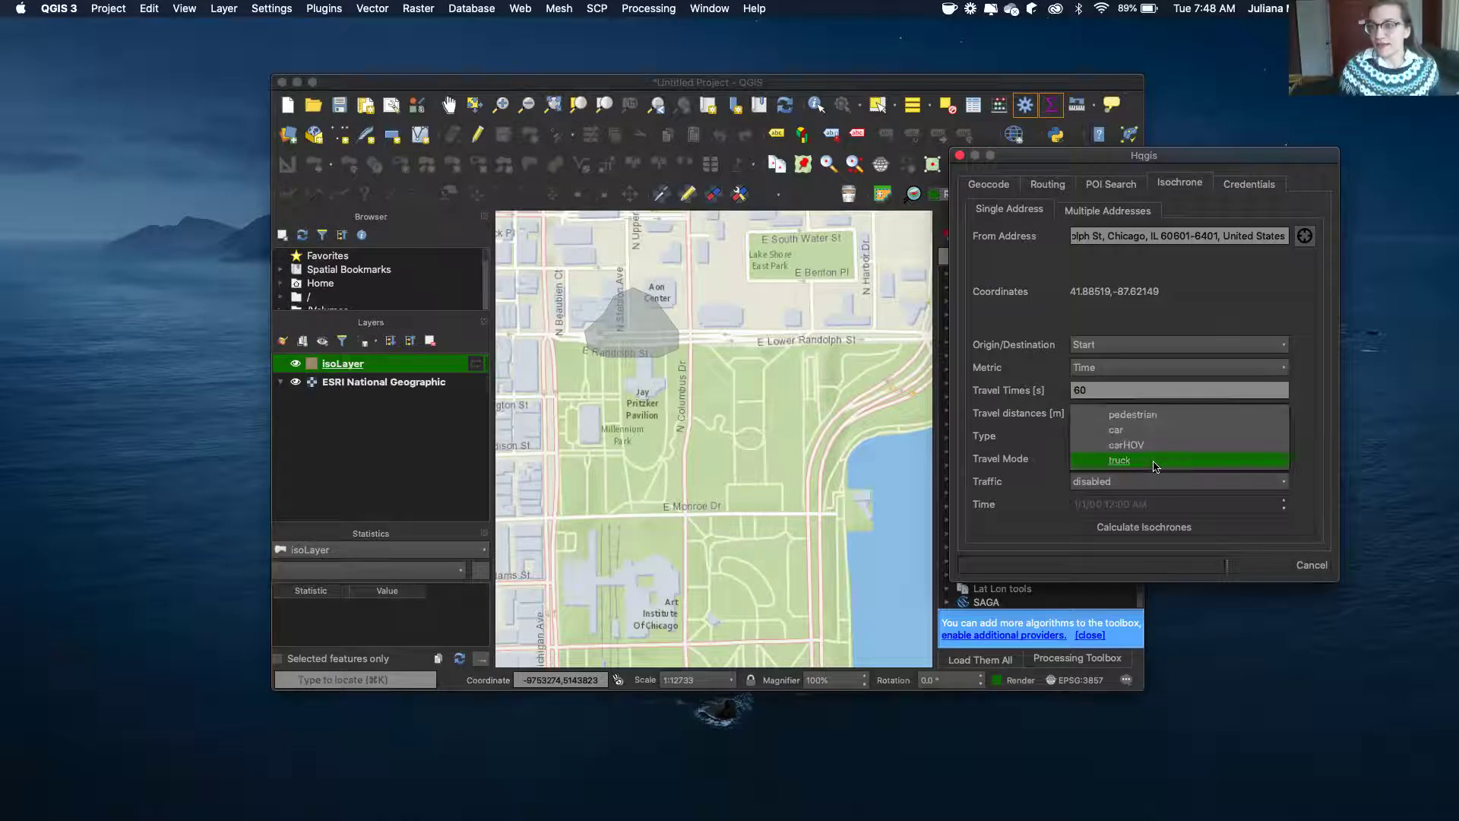
left_click(1150, 431)
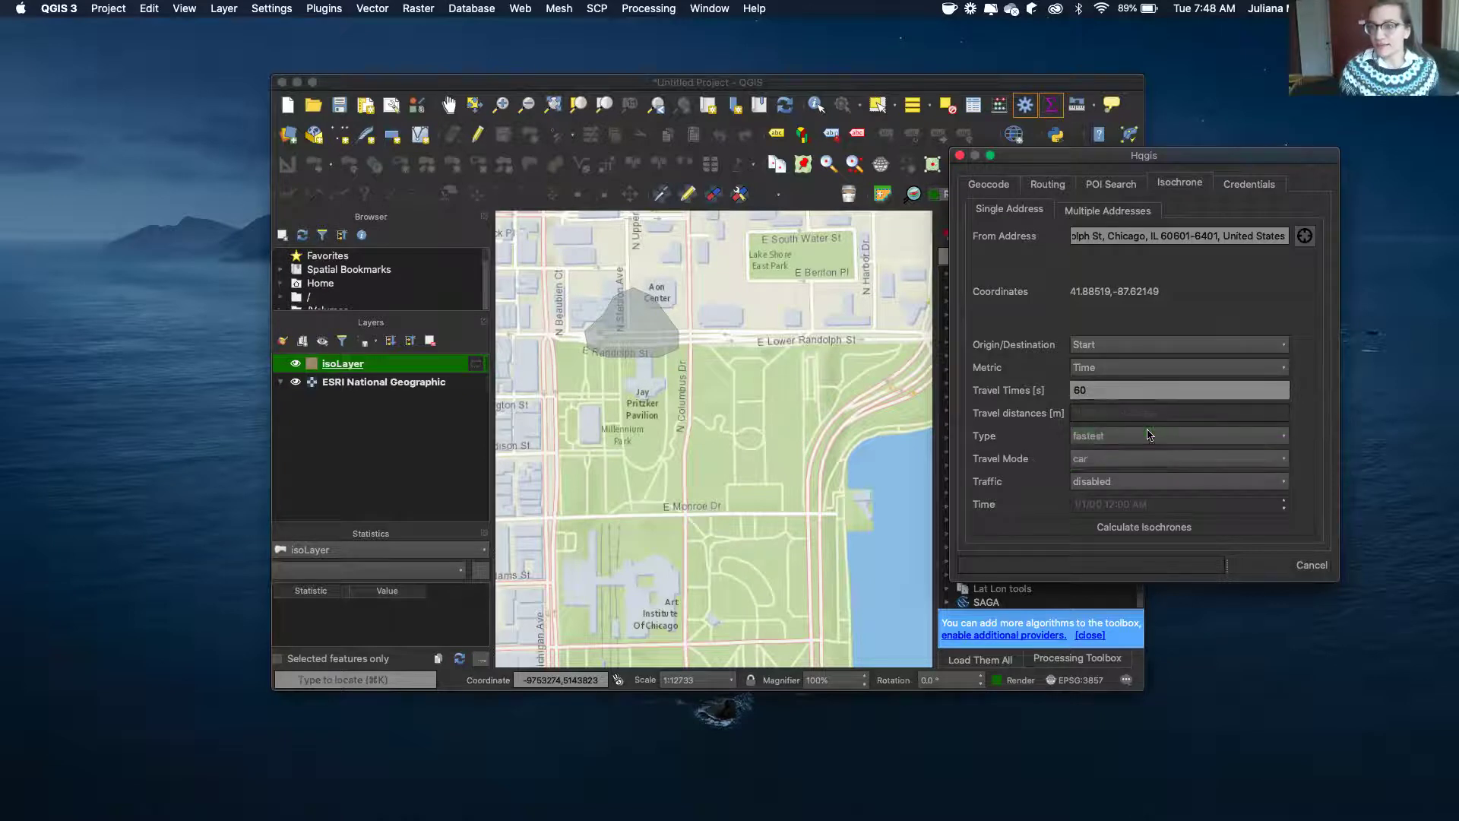
left_click(1207, 531)
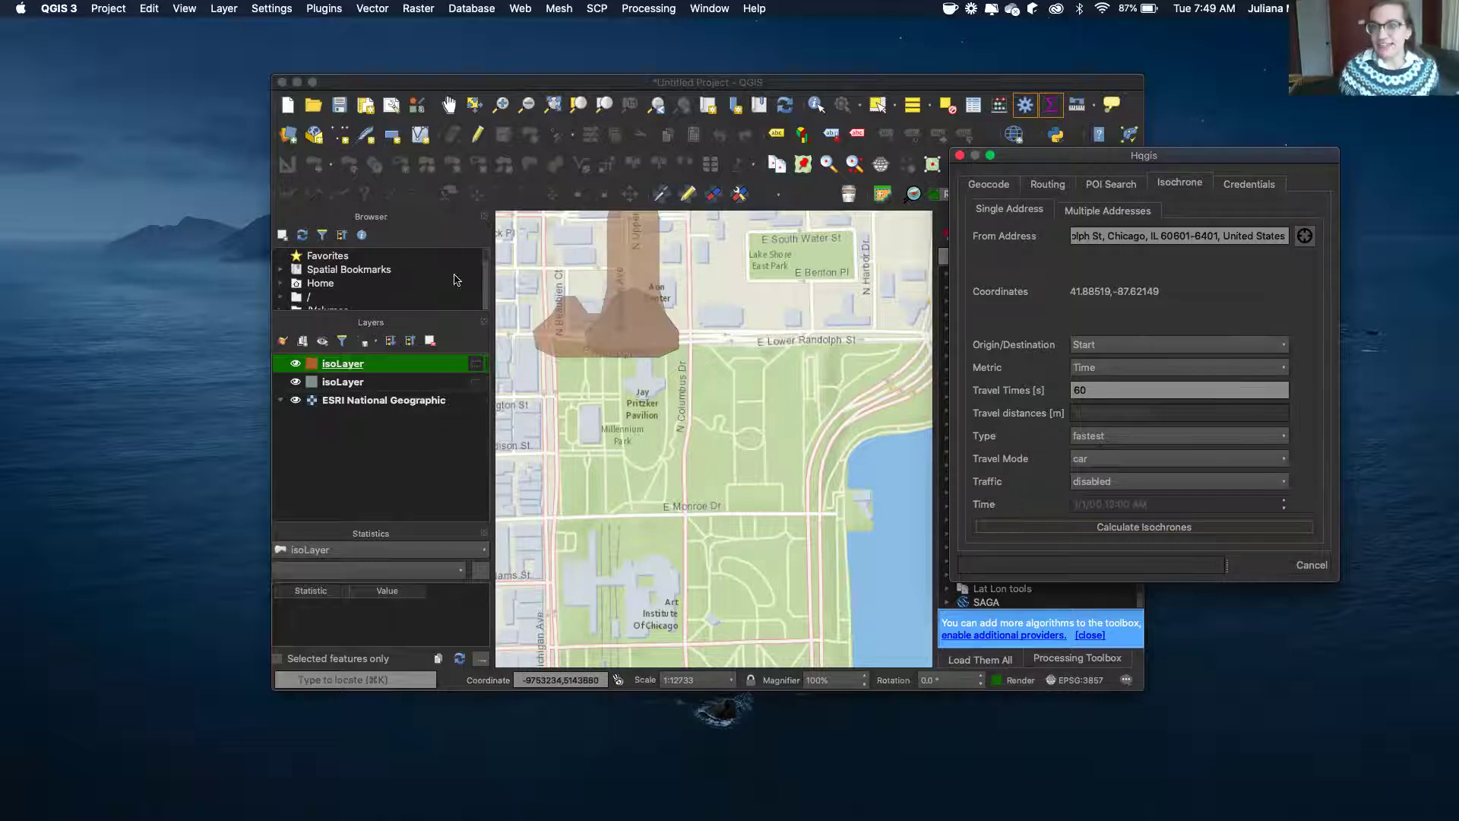
Hide the earlier isoLayer and centre the map on the new isochrone.
left_click(295, 382)
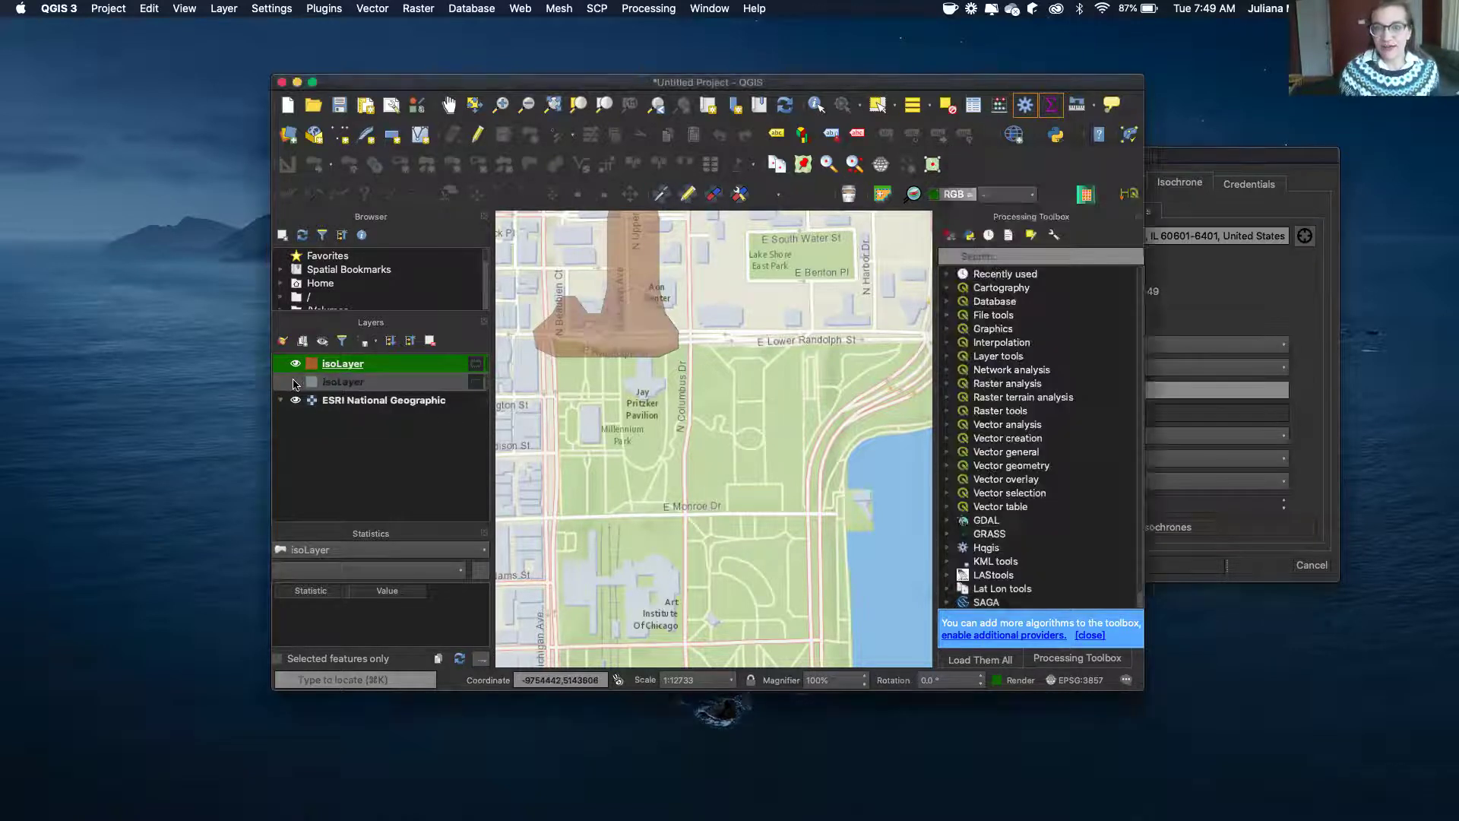
left_click_drag(696, 316, 717, 378)
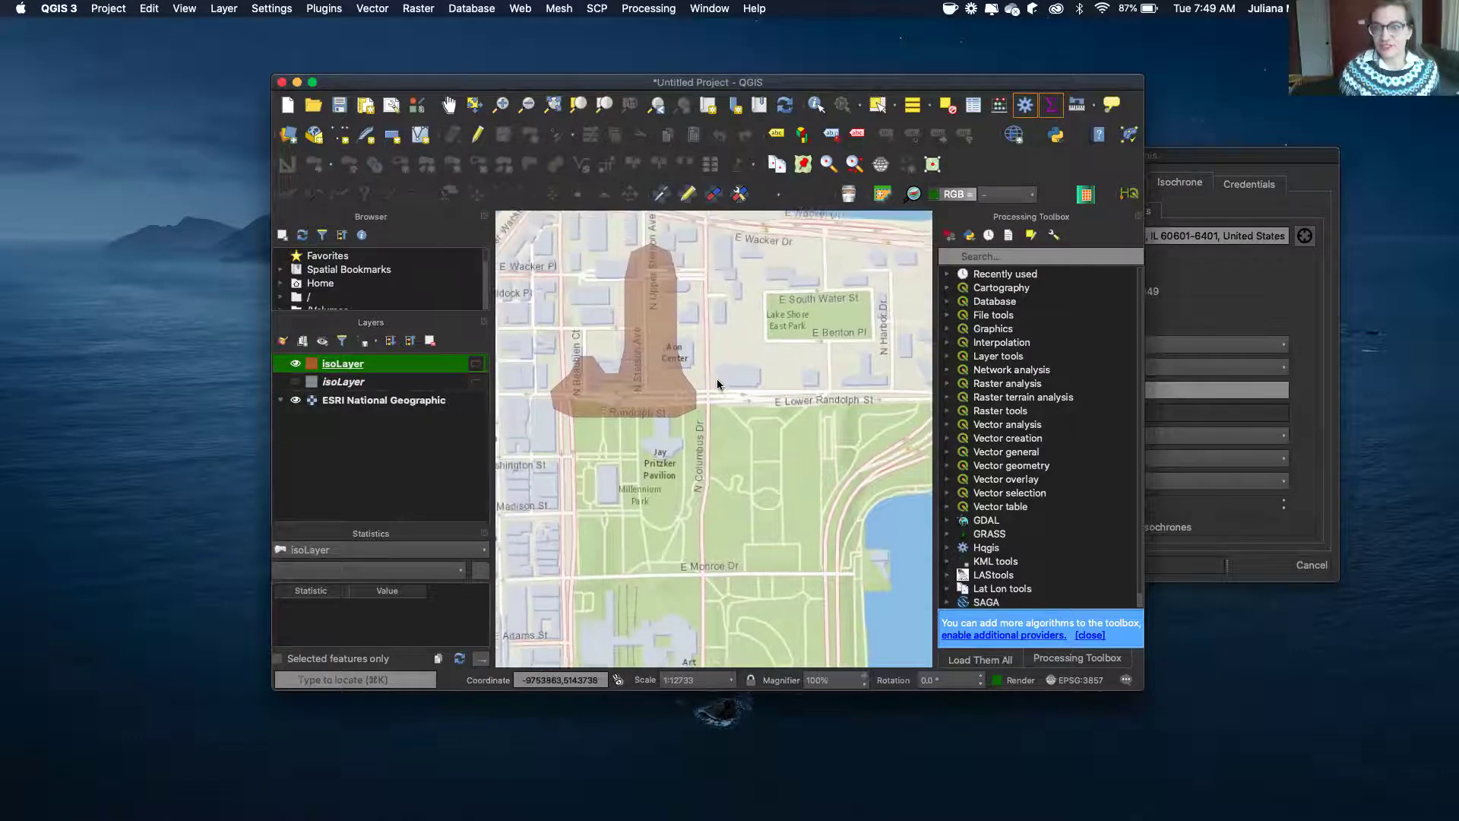
left_click(1185, 486)
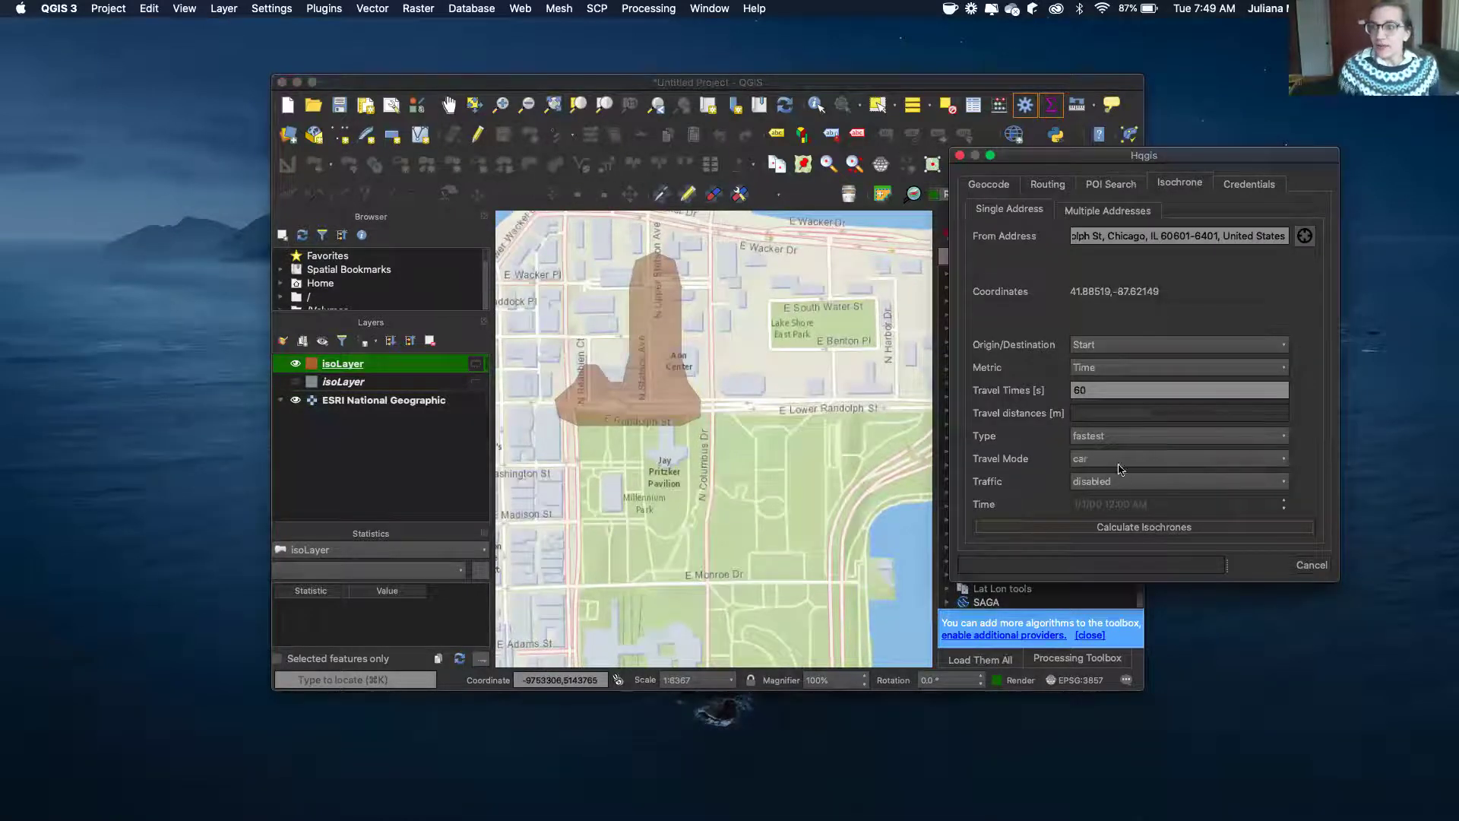
Replace the travel time with 3600 seconds and set traffic to enabled.
left_click_drag(1096, 396, 1031, 392)
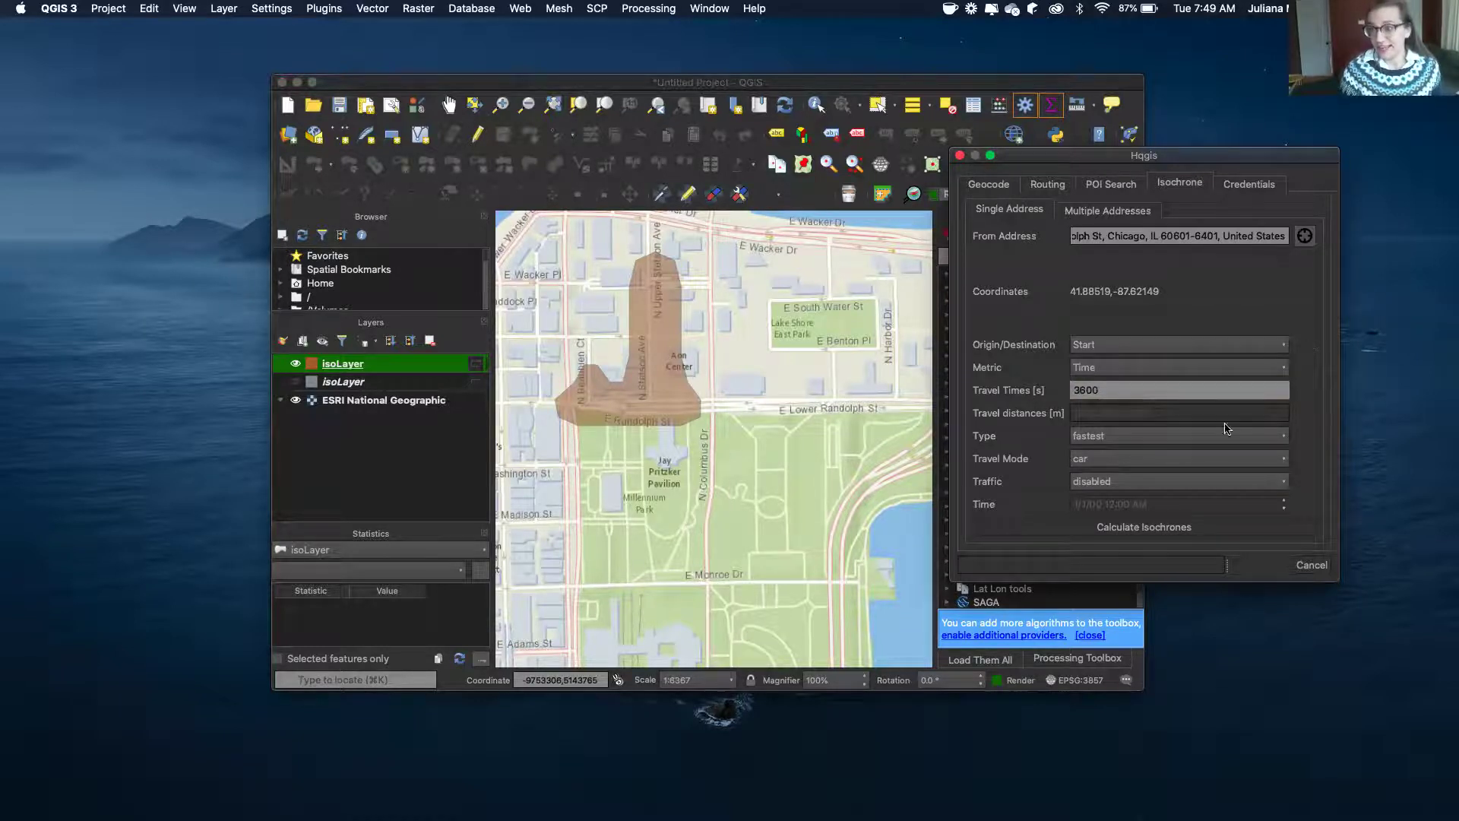
left_click(1124, 483)
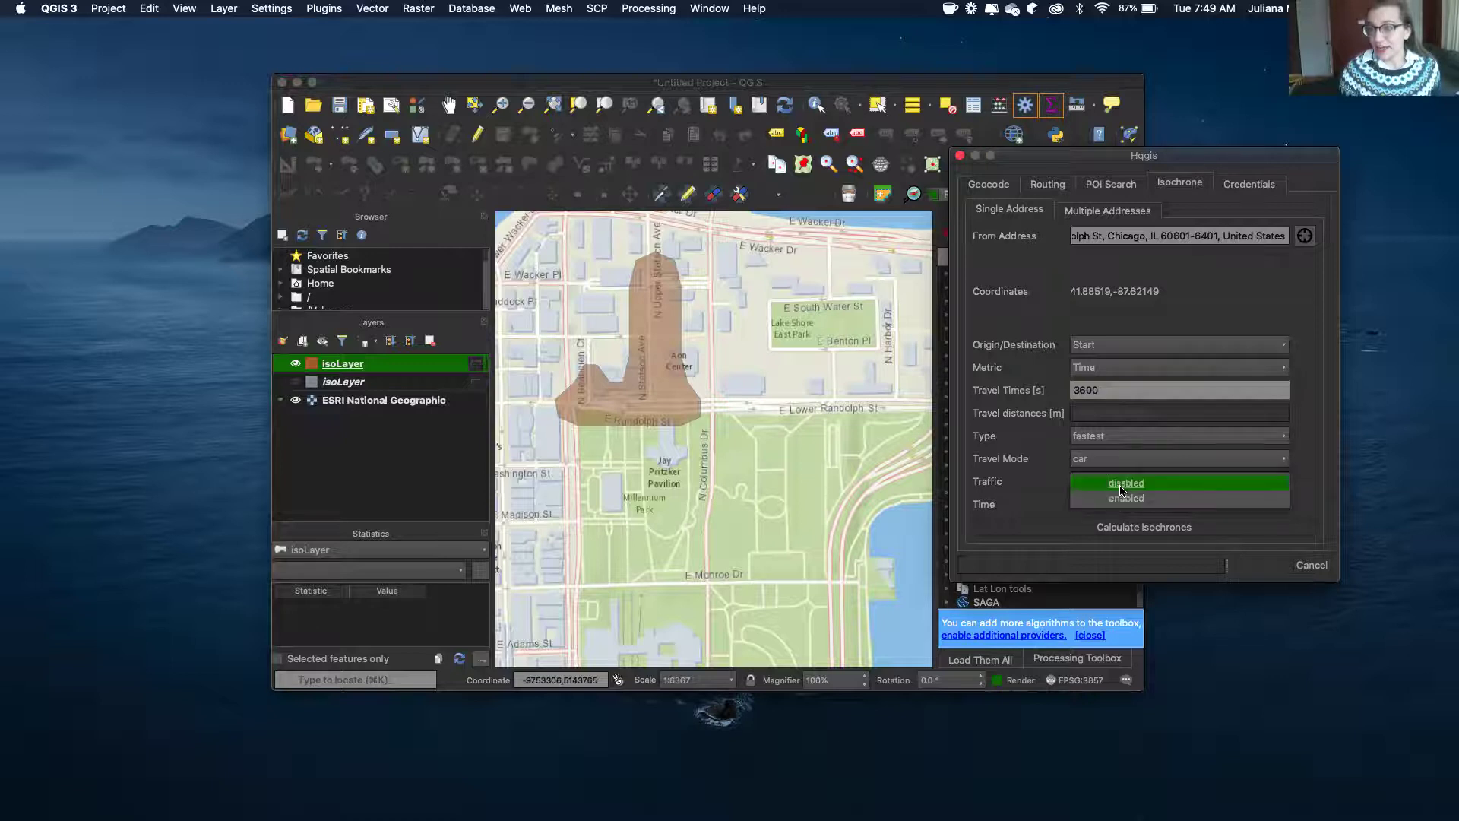
left_click(1126, 499)
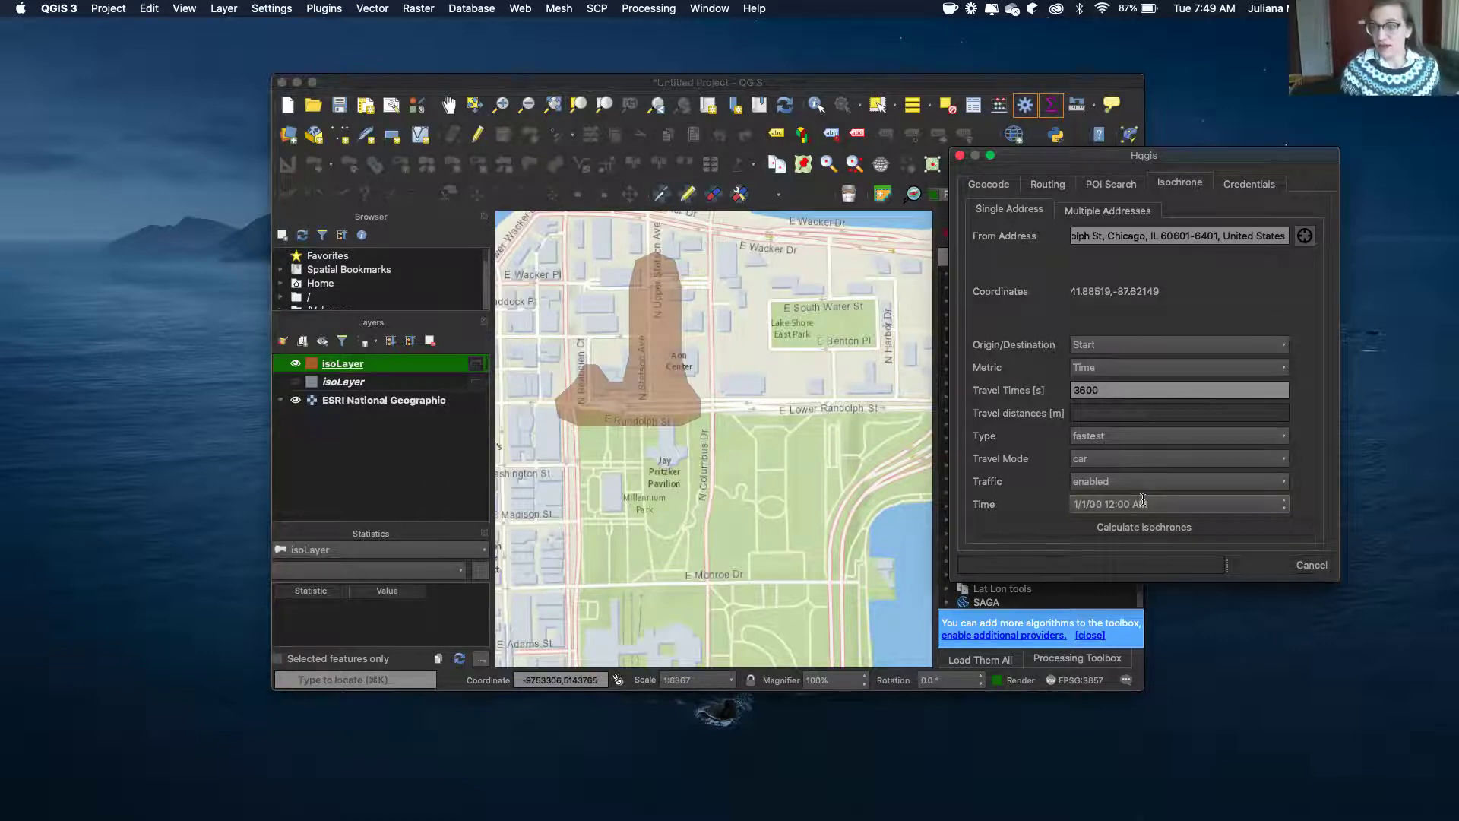
Set the departure time to 2/15/20 11:30 PM.
key("BackSpace")
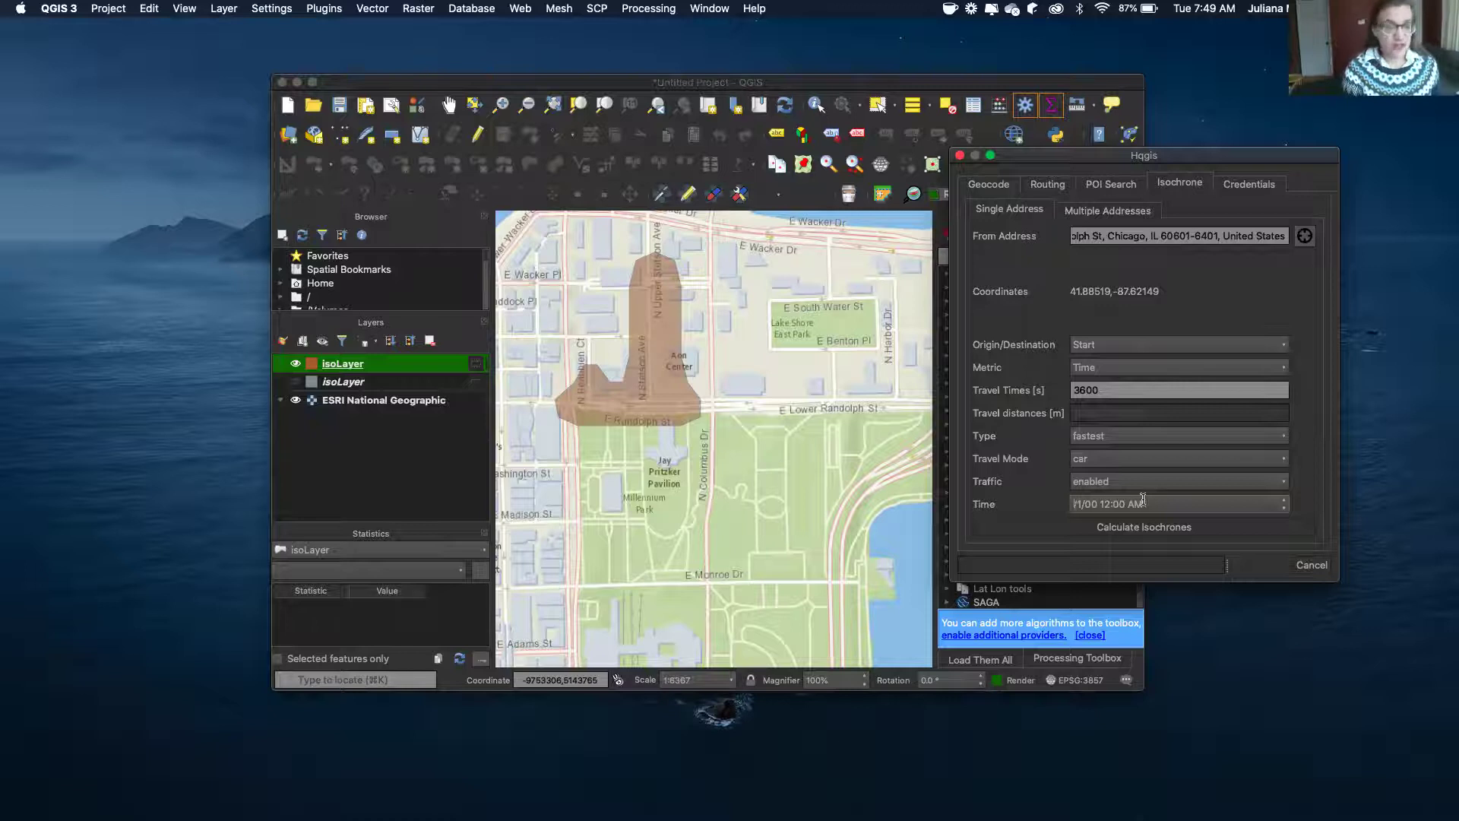
type("2/1")
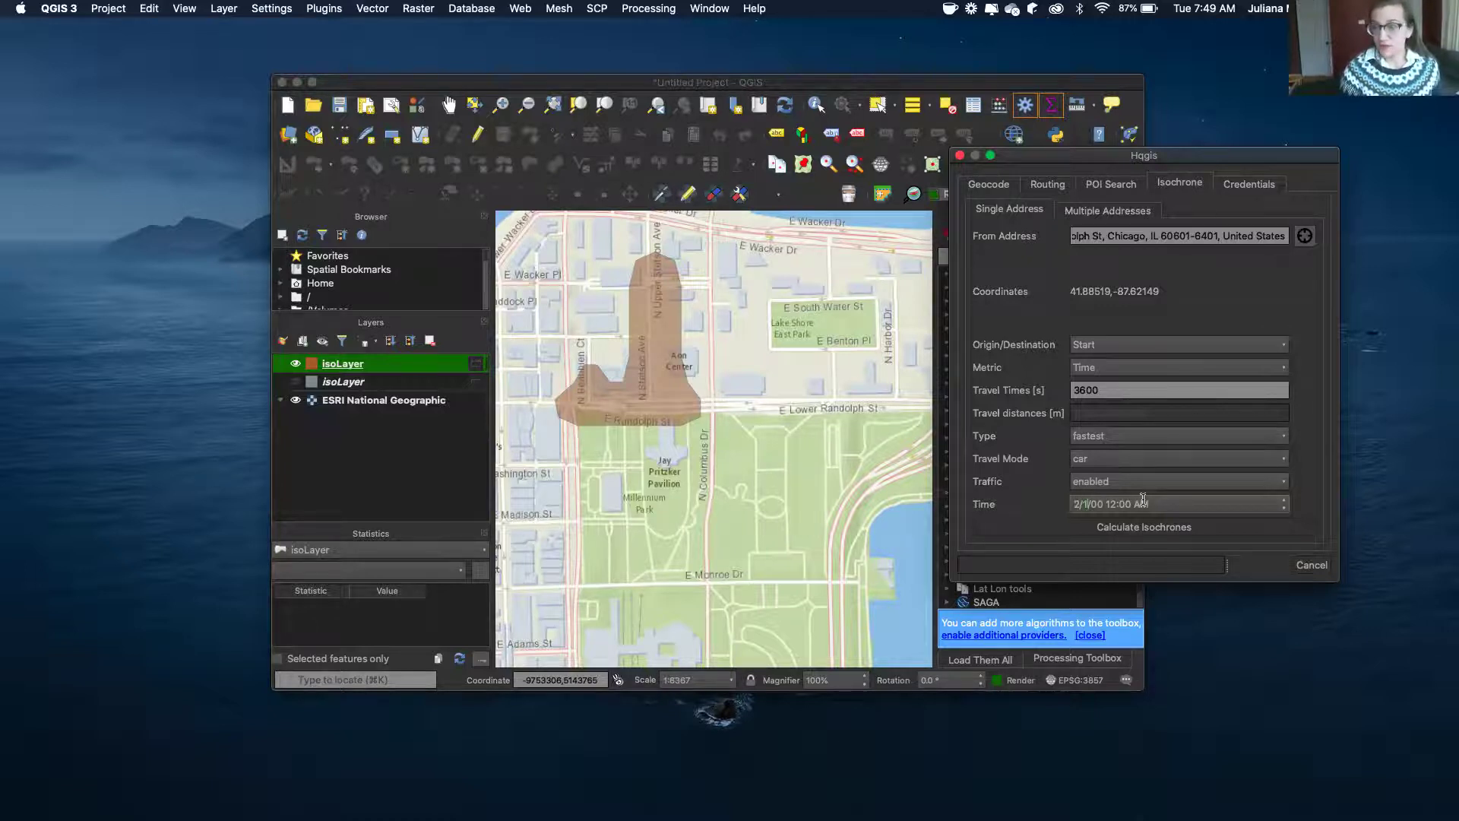
type("5")
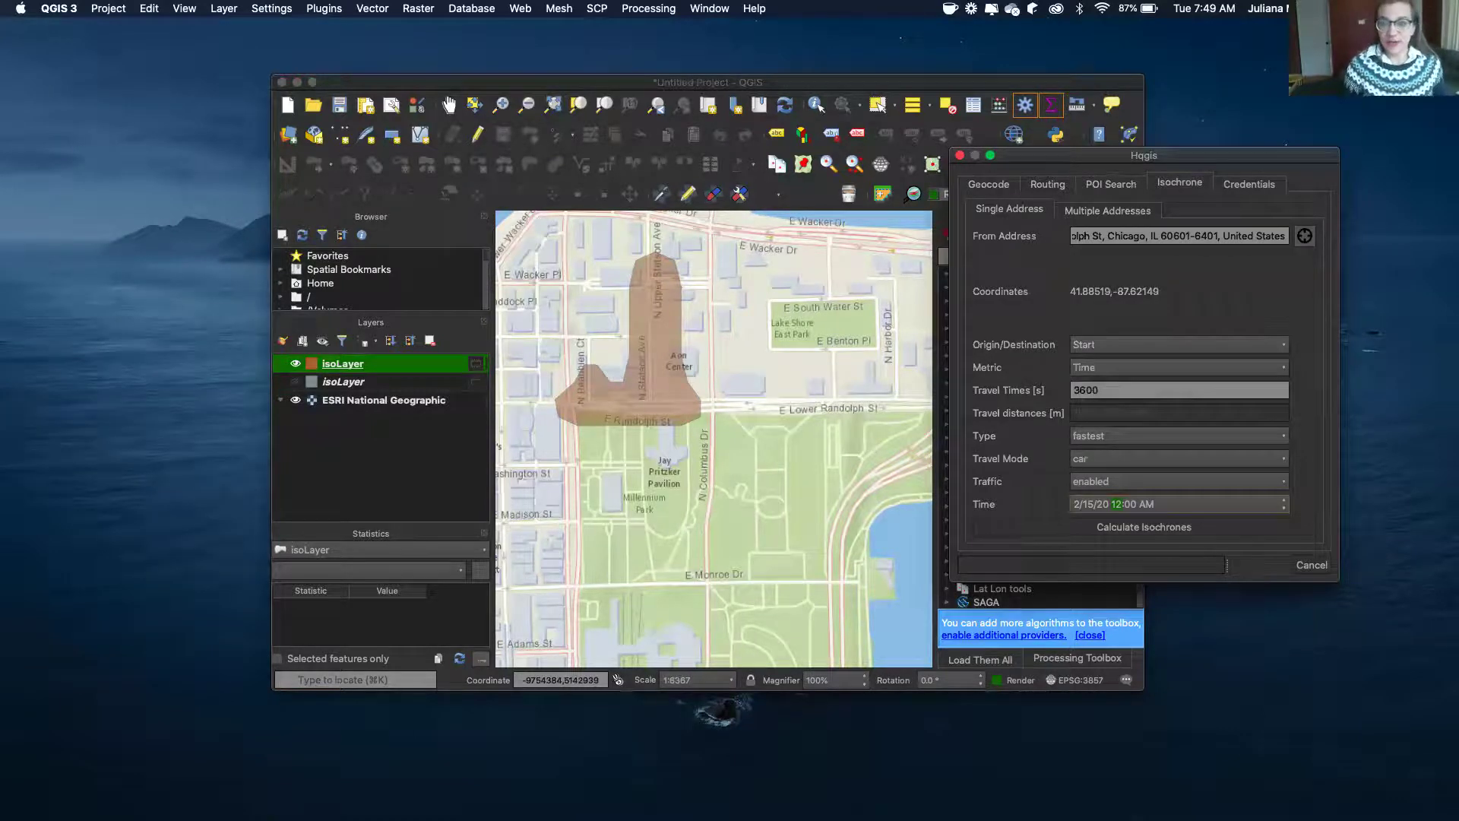
mouse_move(631, 794)
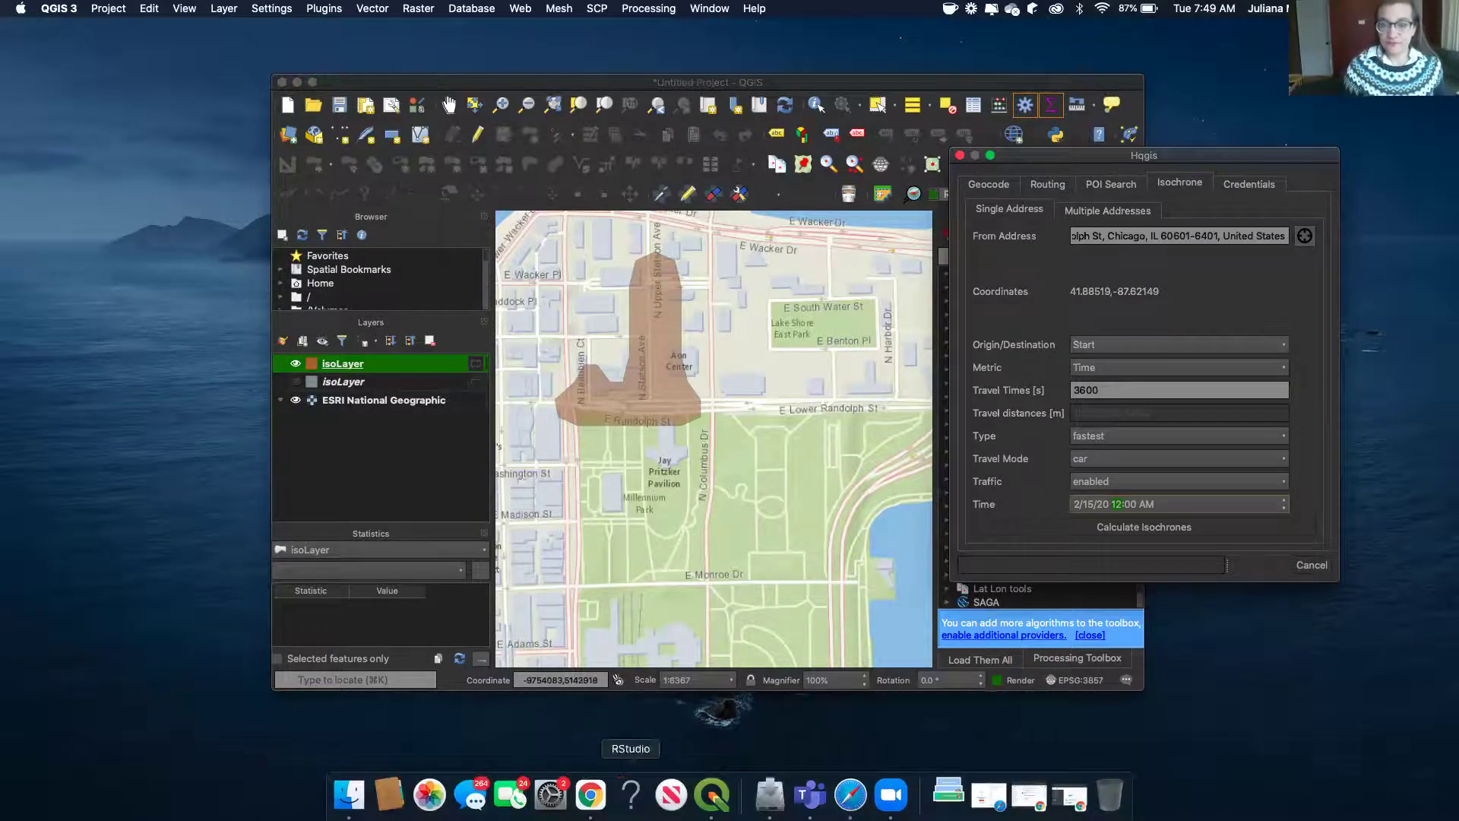
left_click(589, 796)
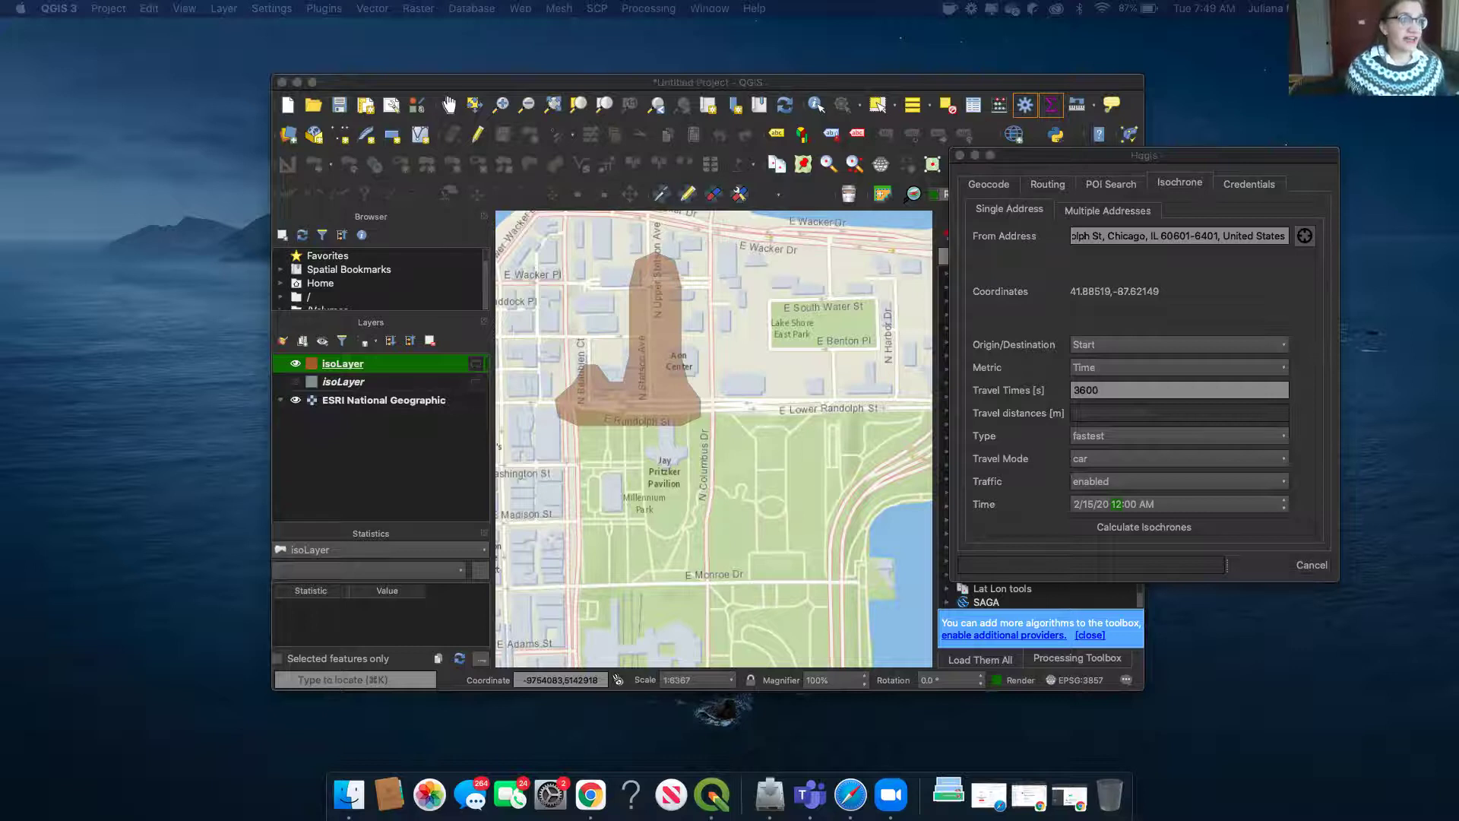
left_click(1182, 503)
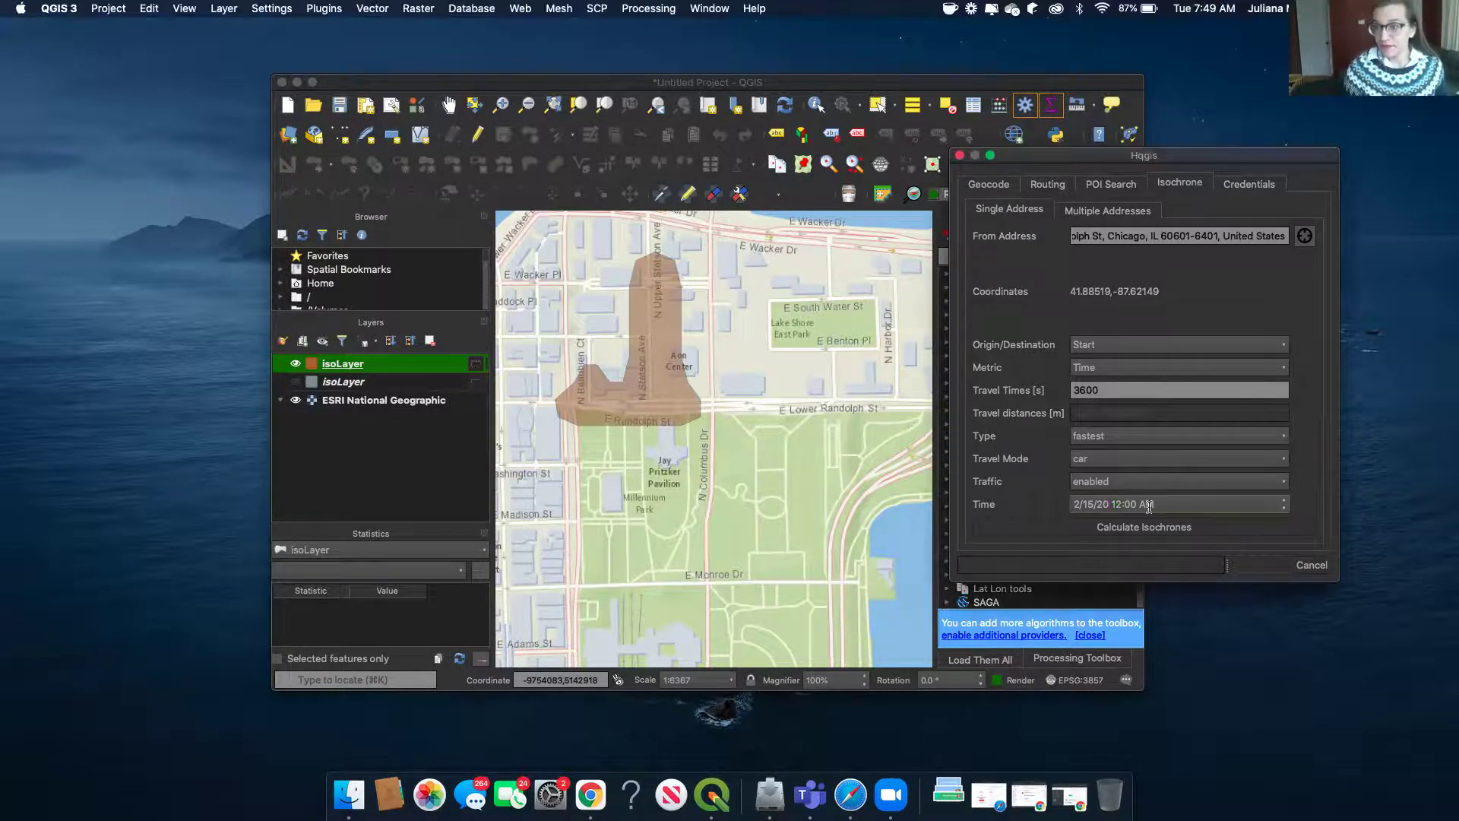
left_click_drag(1159, 504, 1112, 504)
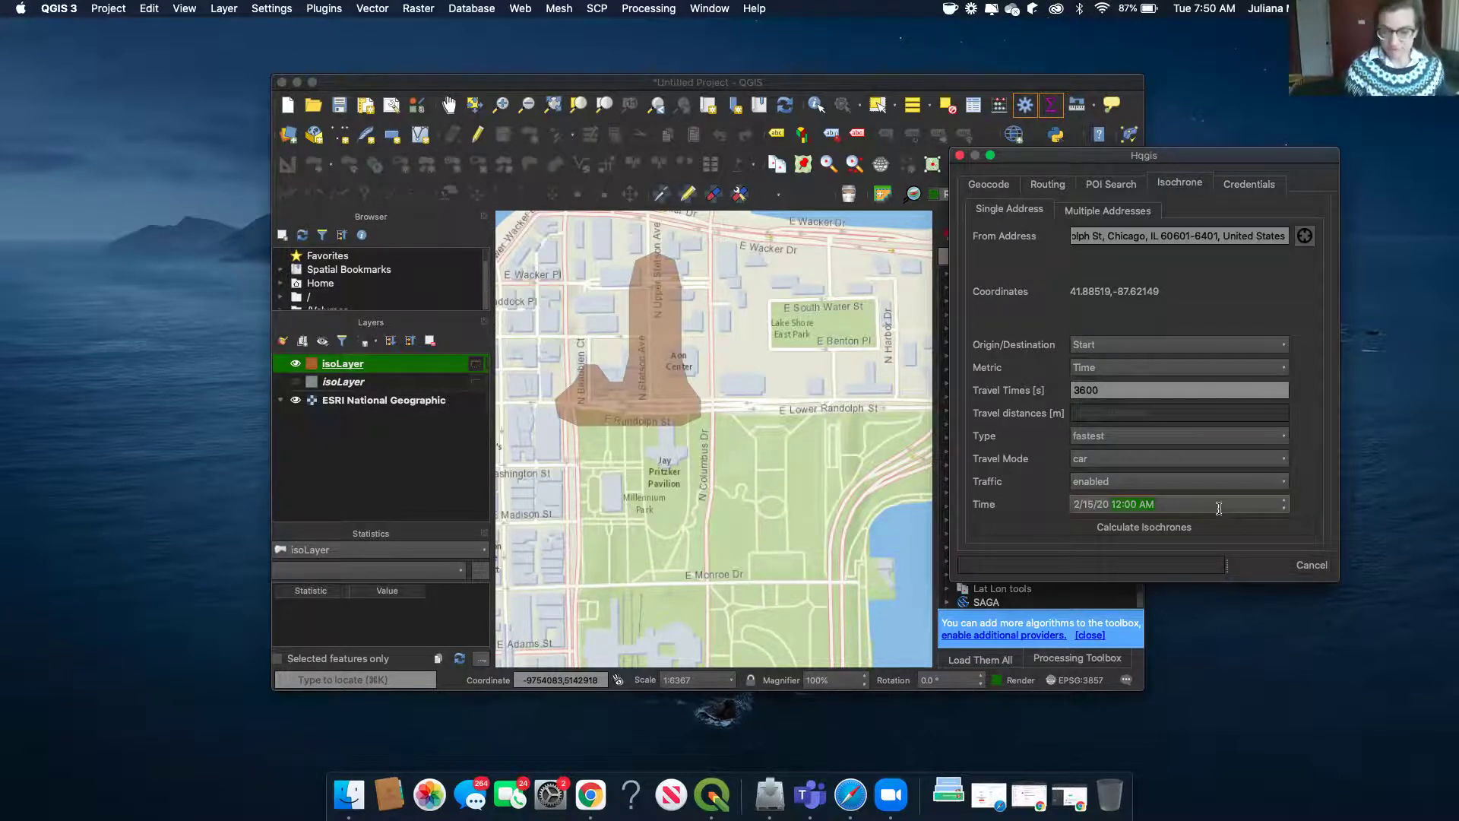
type("1")
type("8")
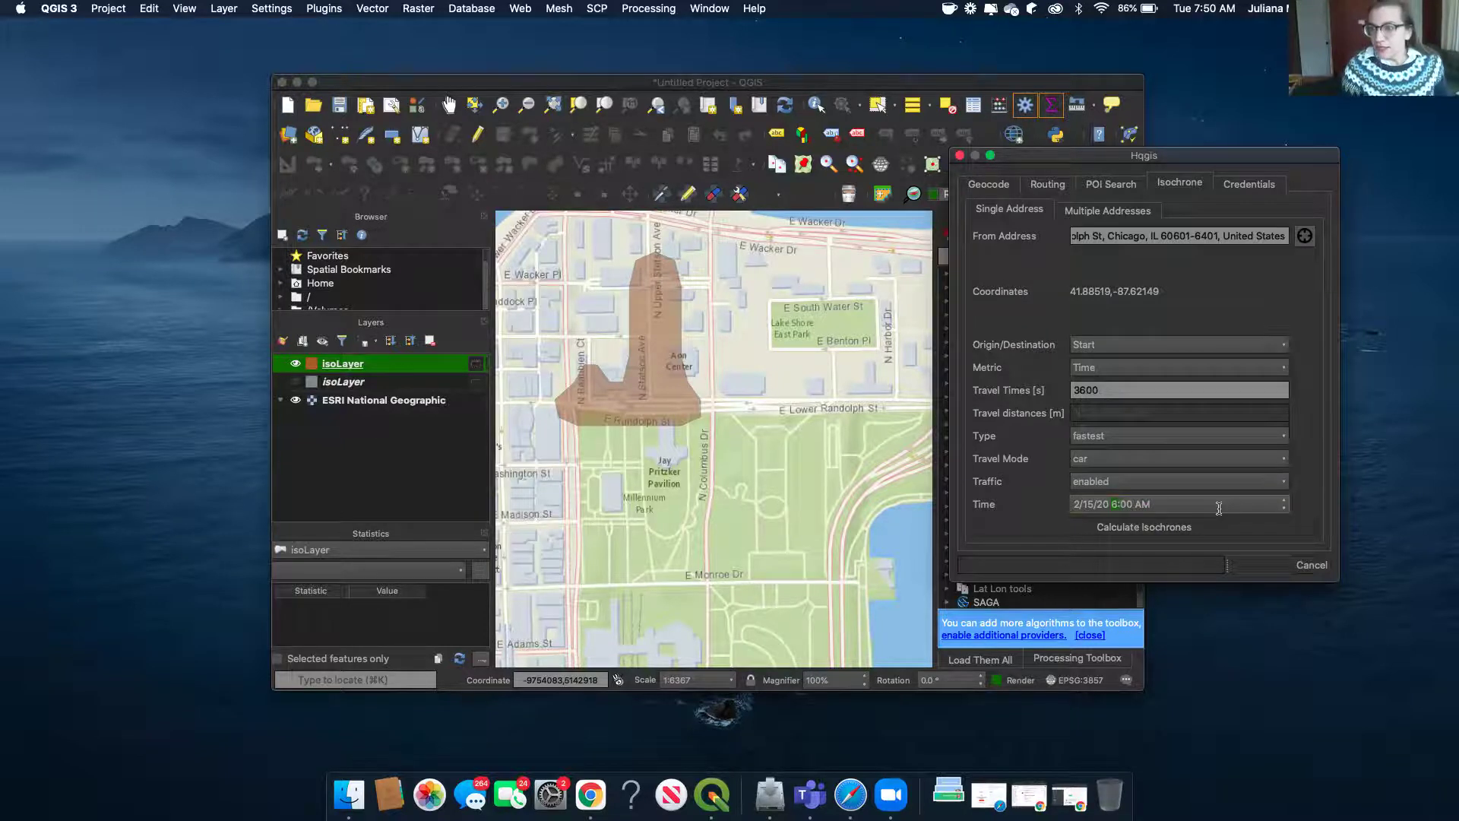
type("11")
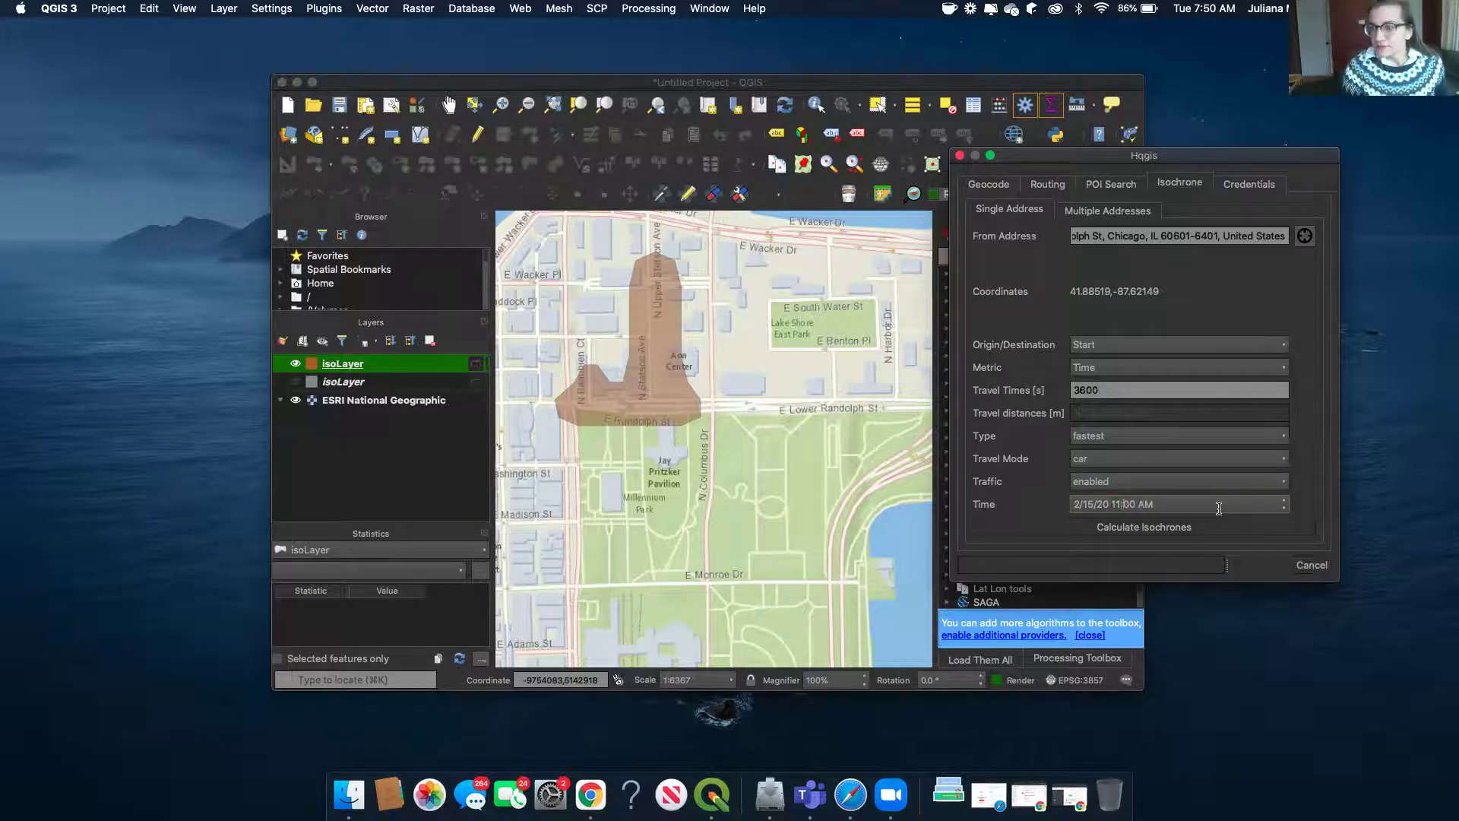
type("3")
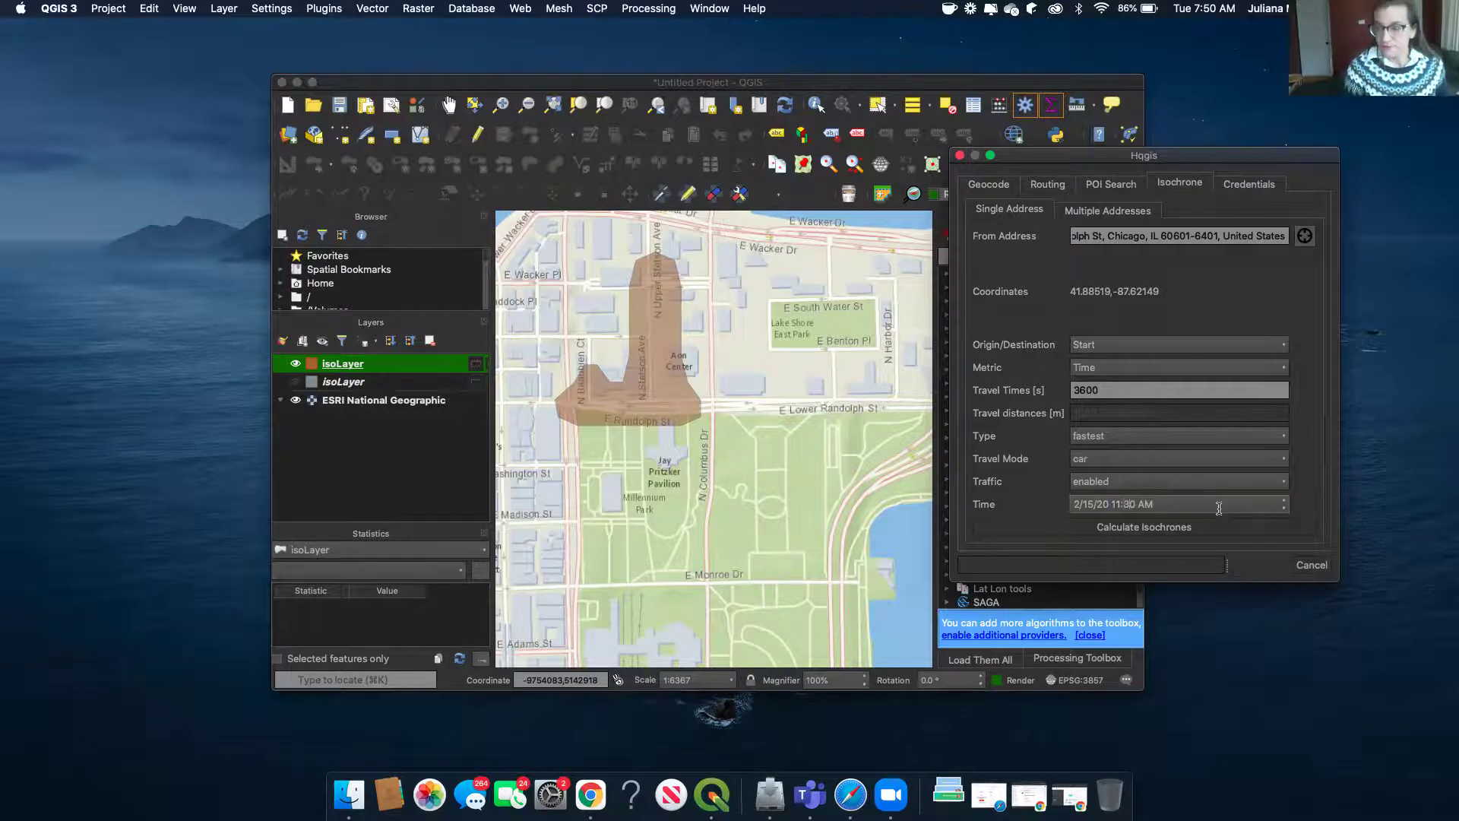
type("p")
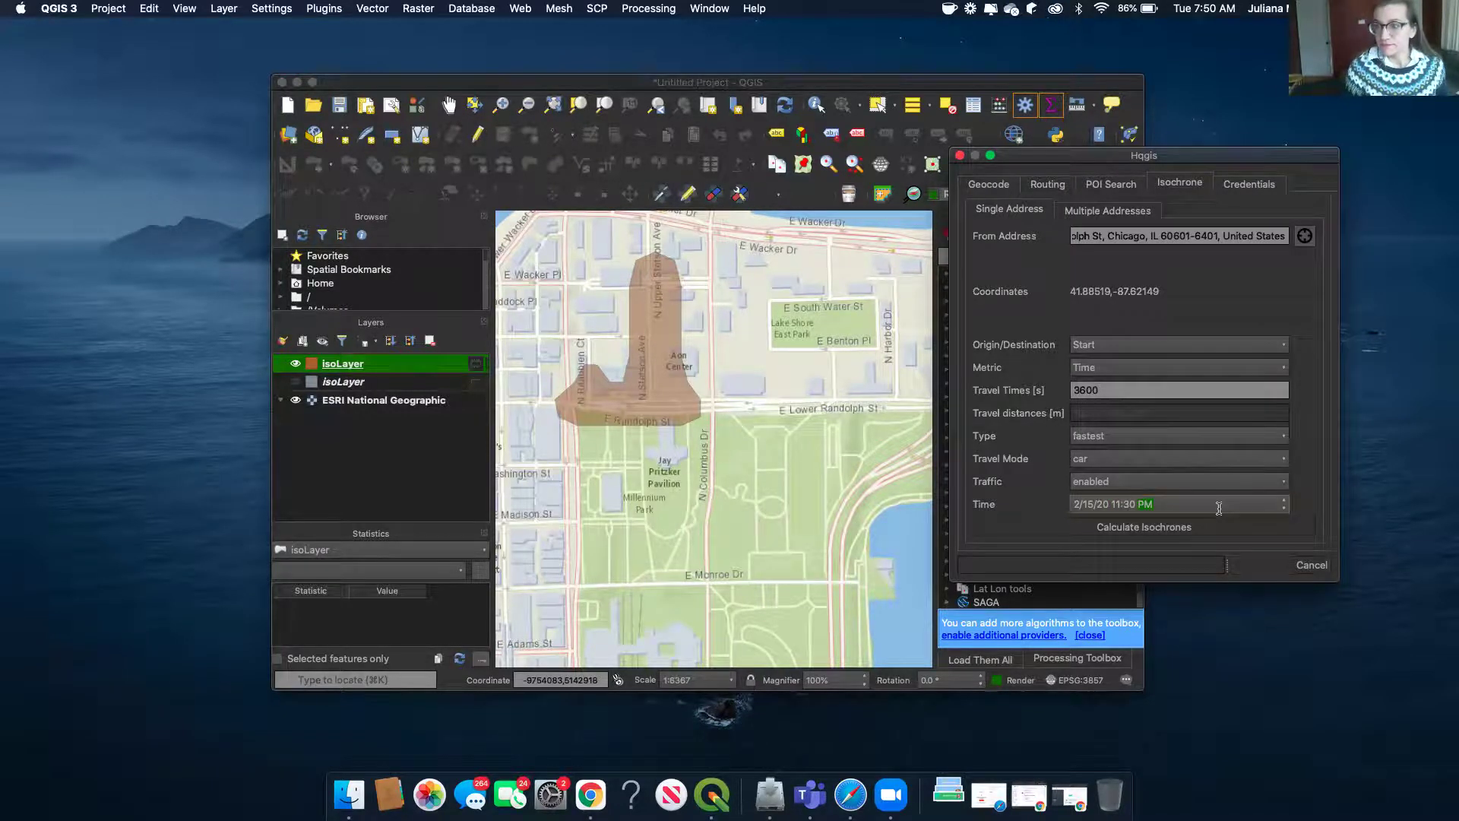
Calculate the February 15 isochrone and centre the Chicago region in the map.
left_click(1137, 532)
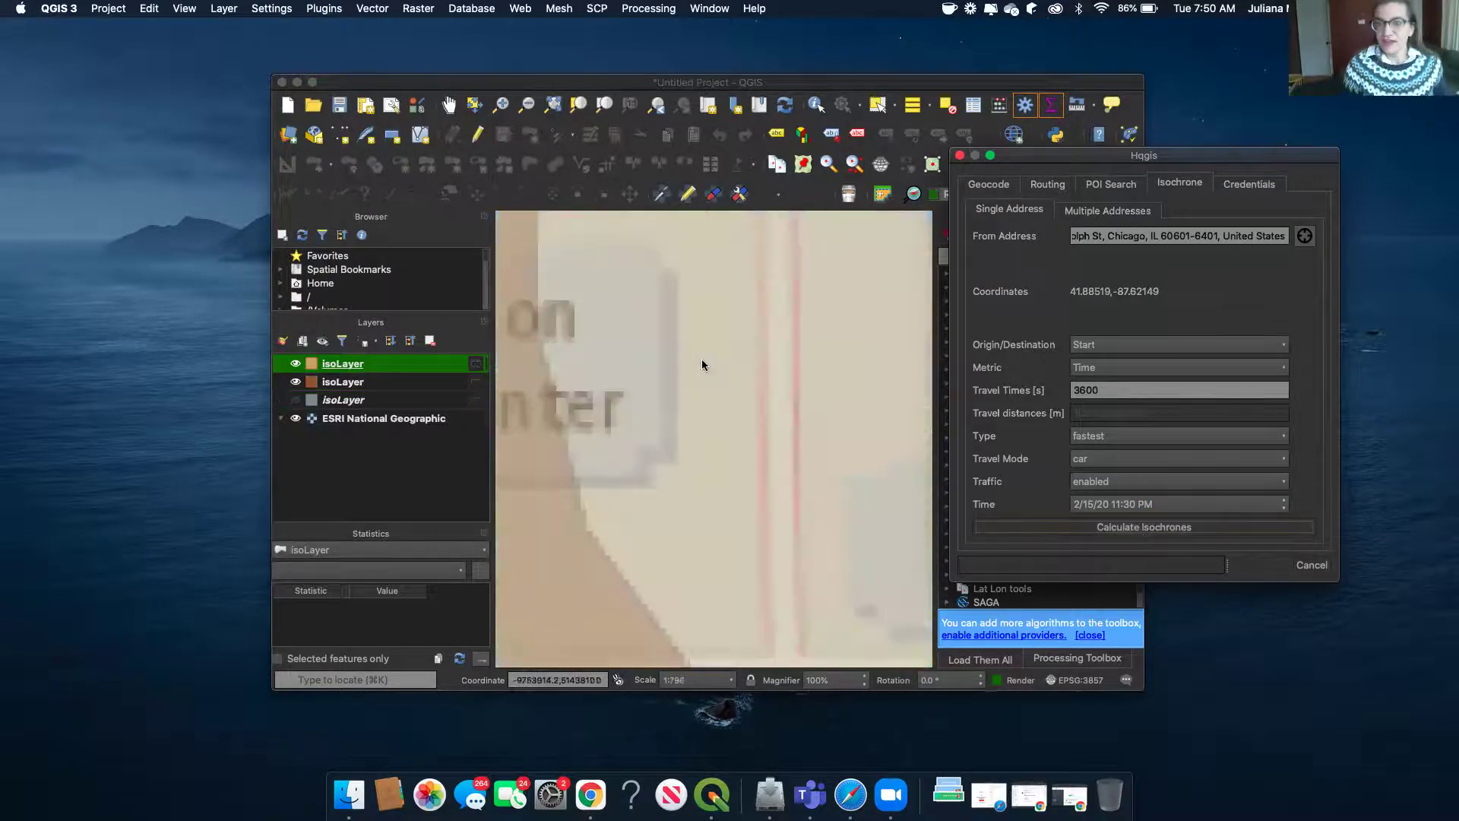
scroll(700, 360, "down", 7)
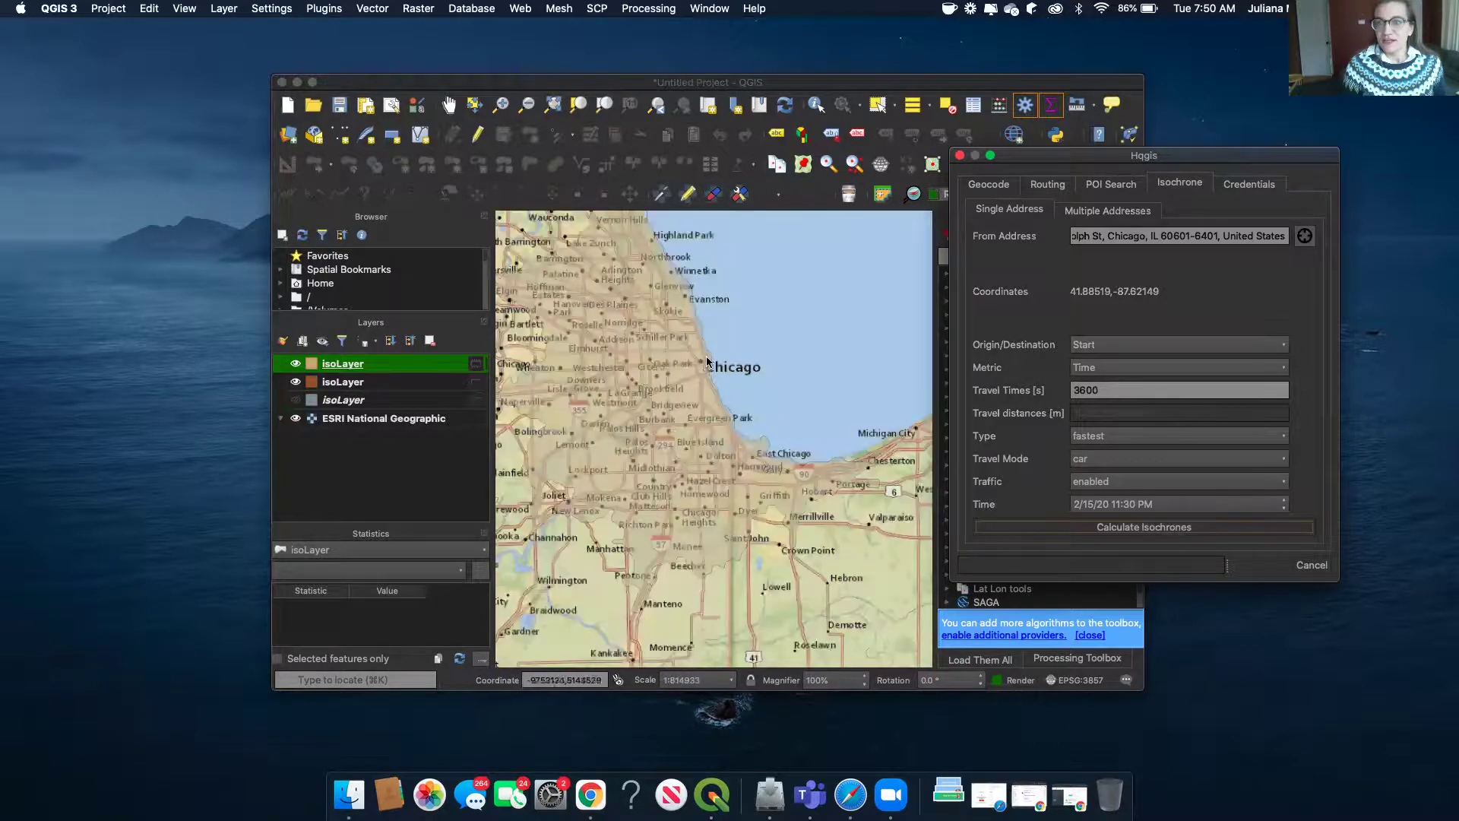
left_click_drag(682, 366, 712, 380)
Turn off ESRI National Geographic and add the CartoDB Positron (retina) basemap via QuickMapServices.
left_click(296, 418)
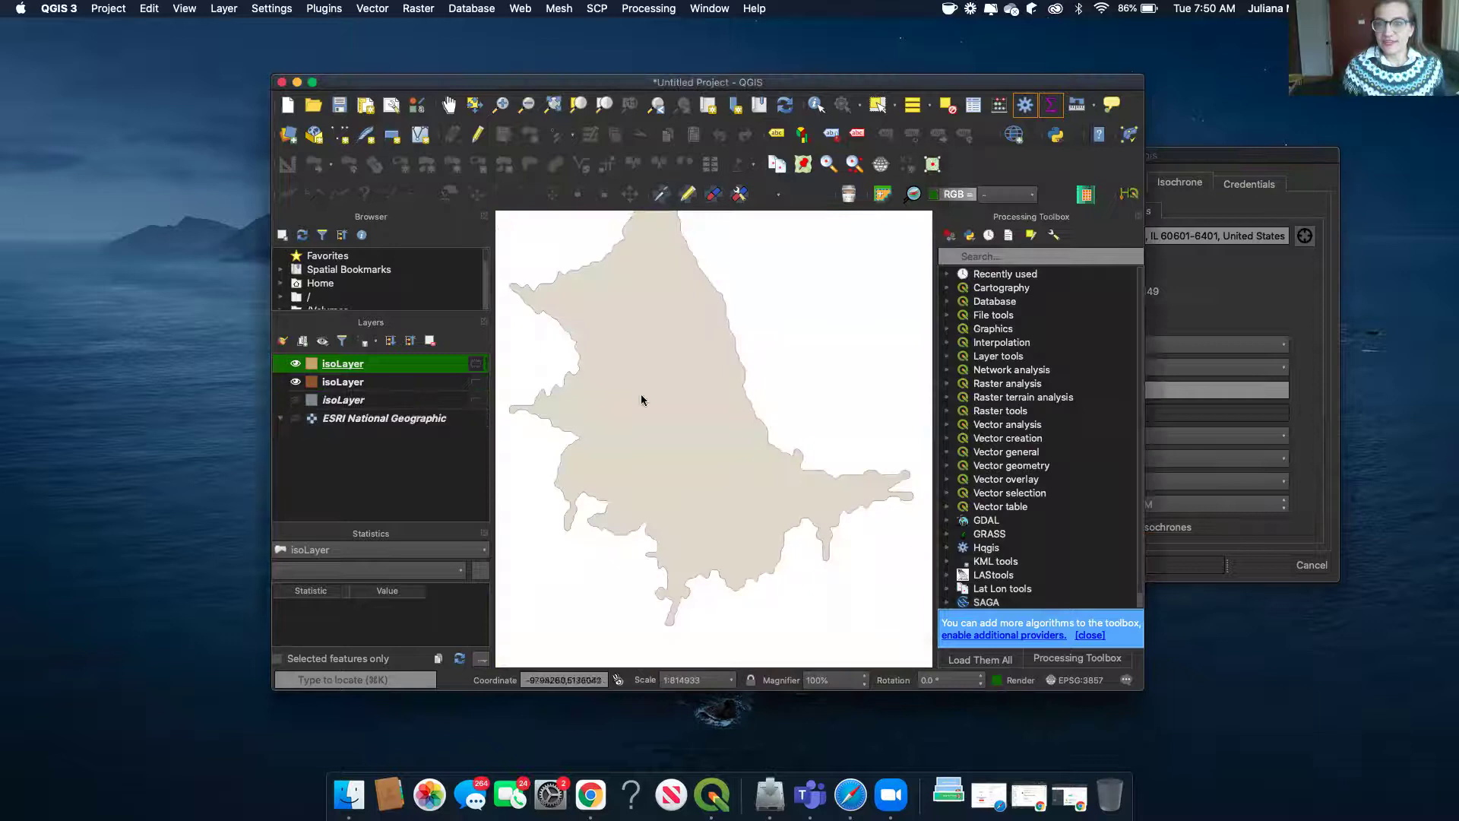
left_click(523, 9)
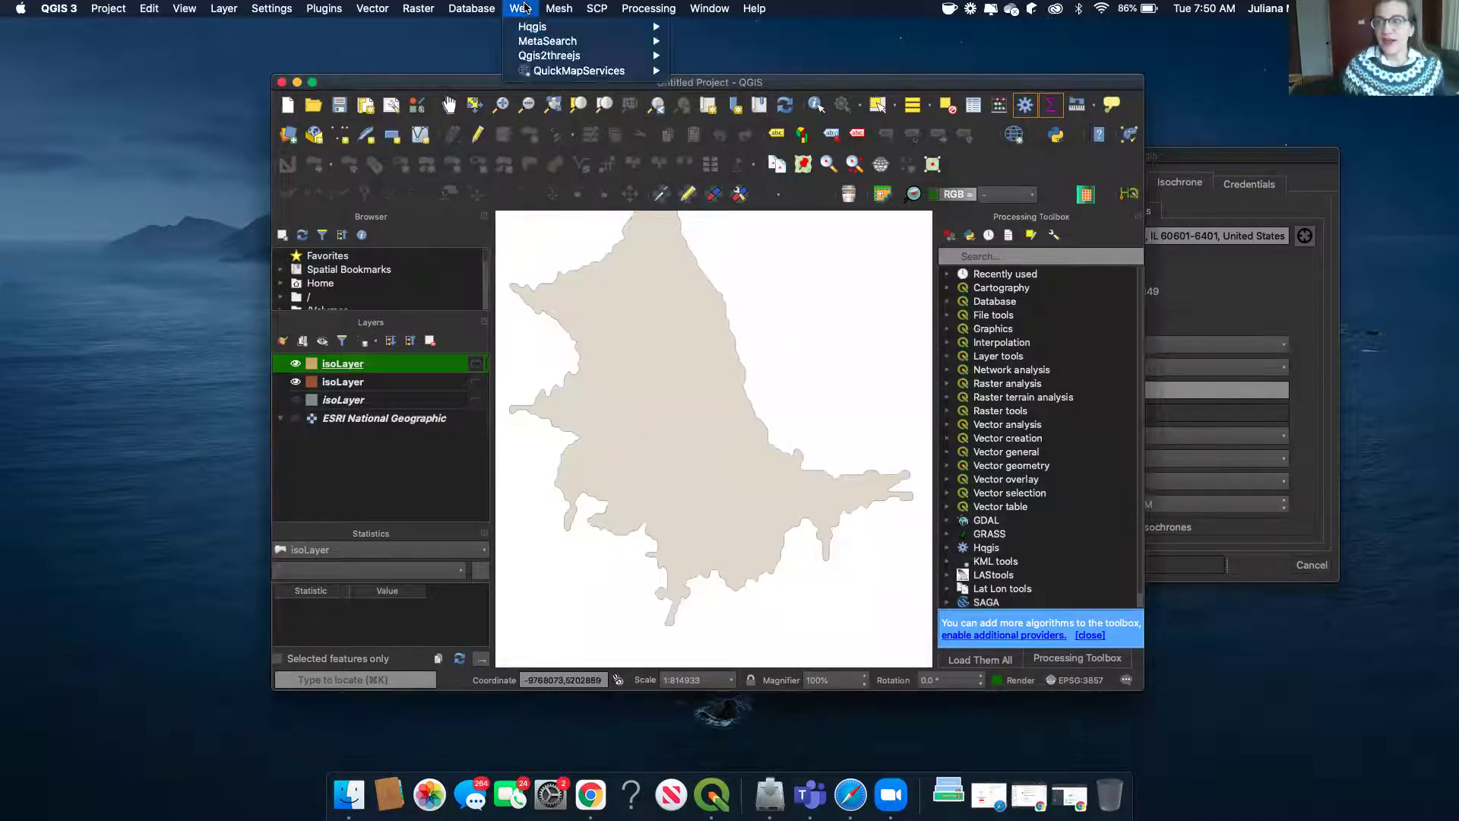
mouse_move(616, 76)
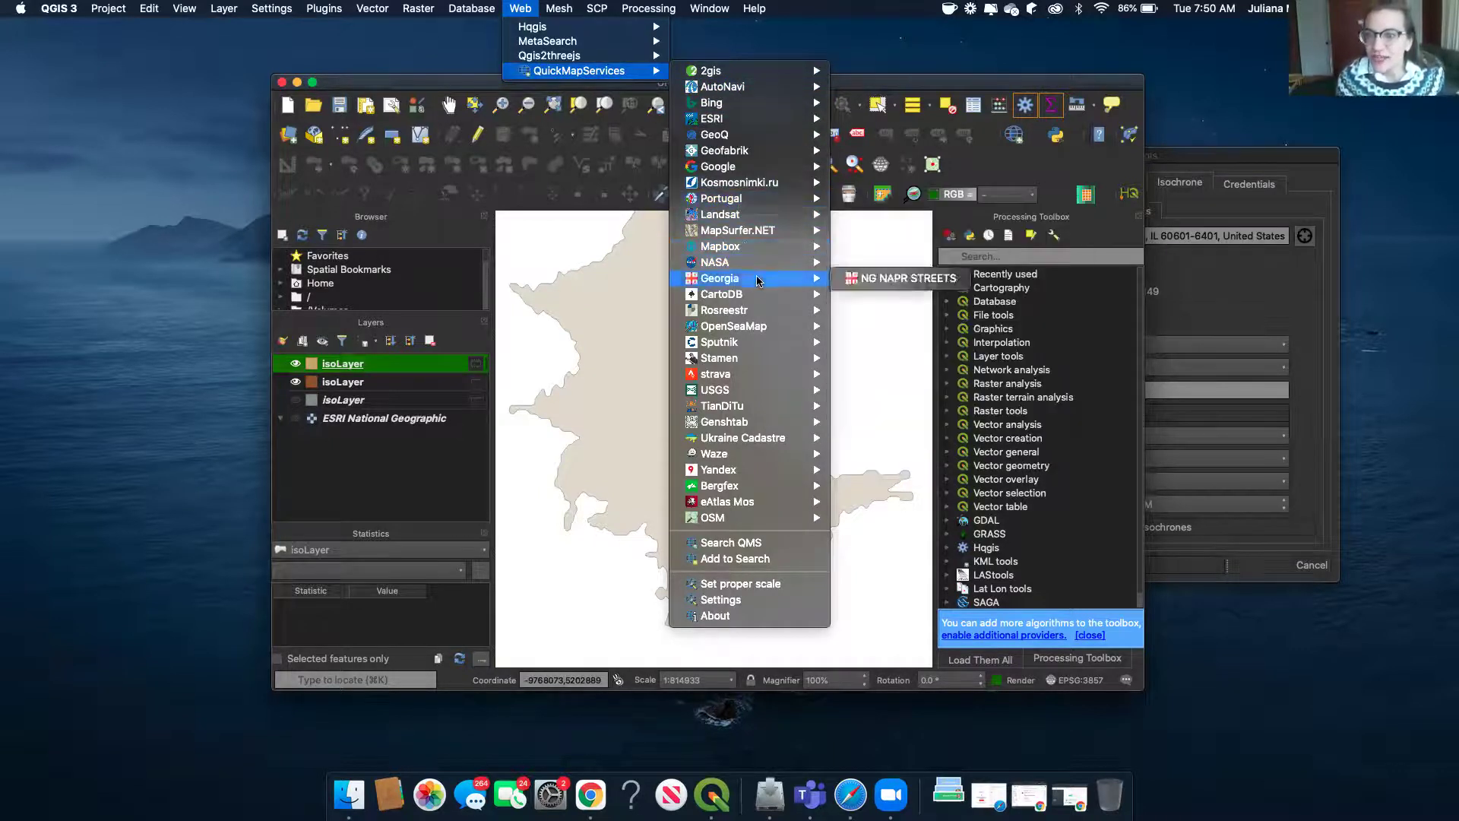
mouse_move(750, 303)
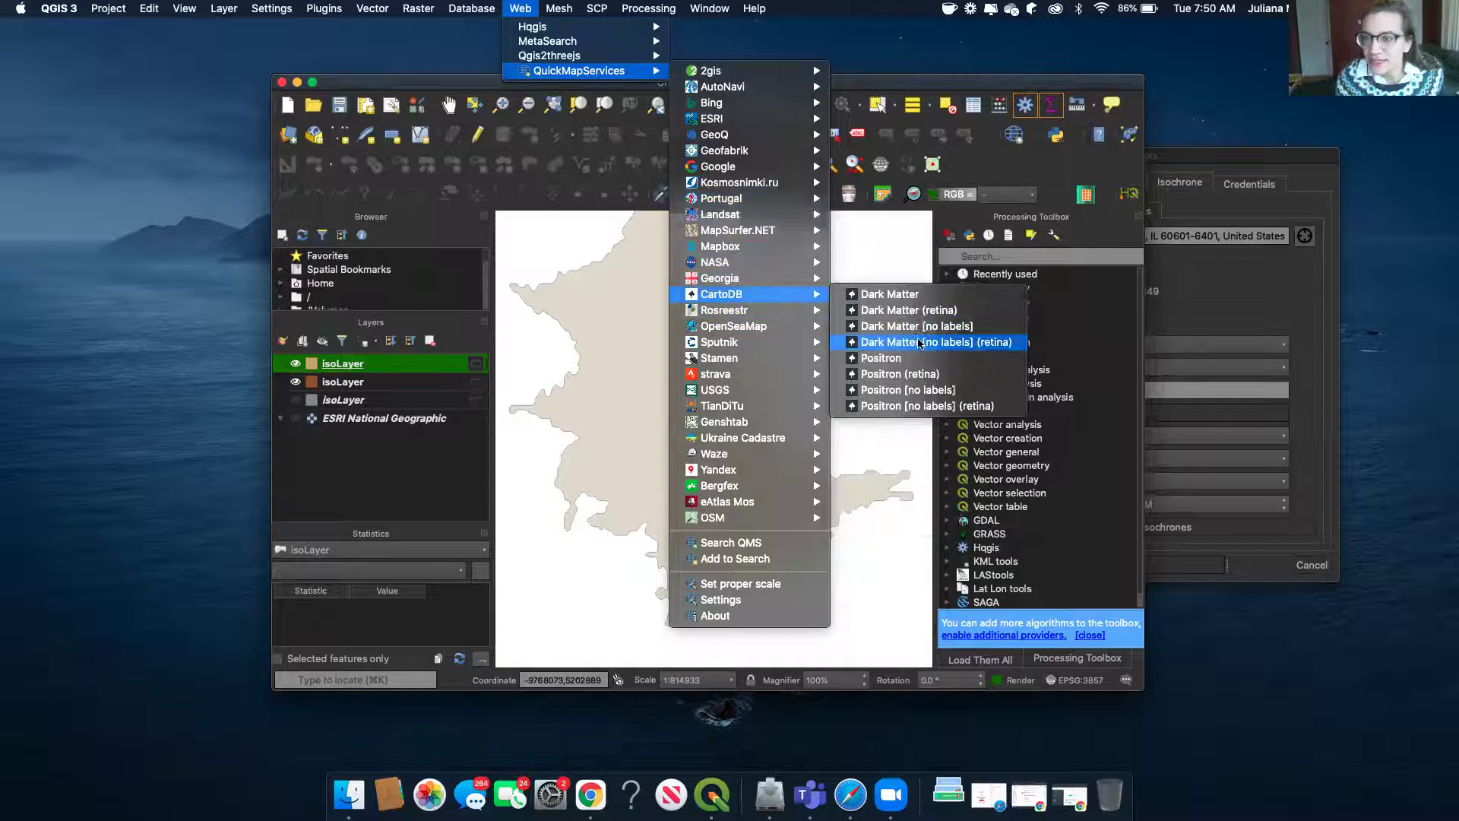
left_click(912, 373)
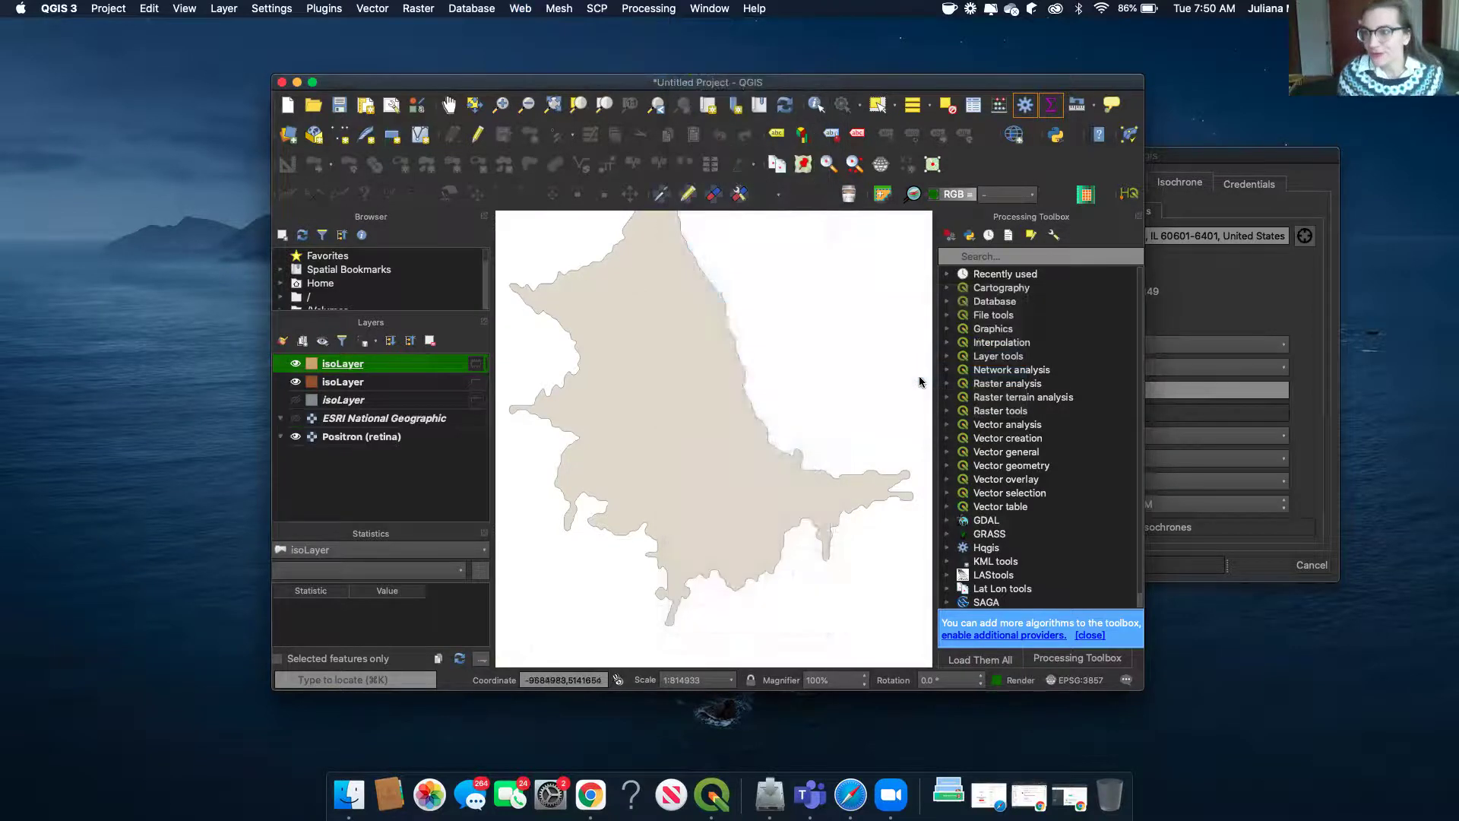
Rename the top isochrone layer to 'Feb 15' and hide the second isochrone layer.
right_click(409, 368)
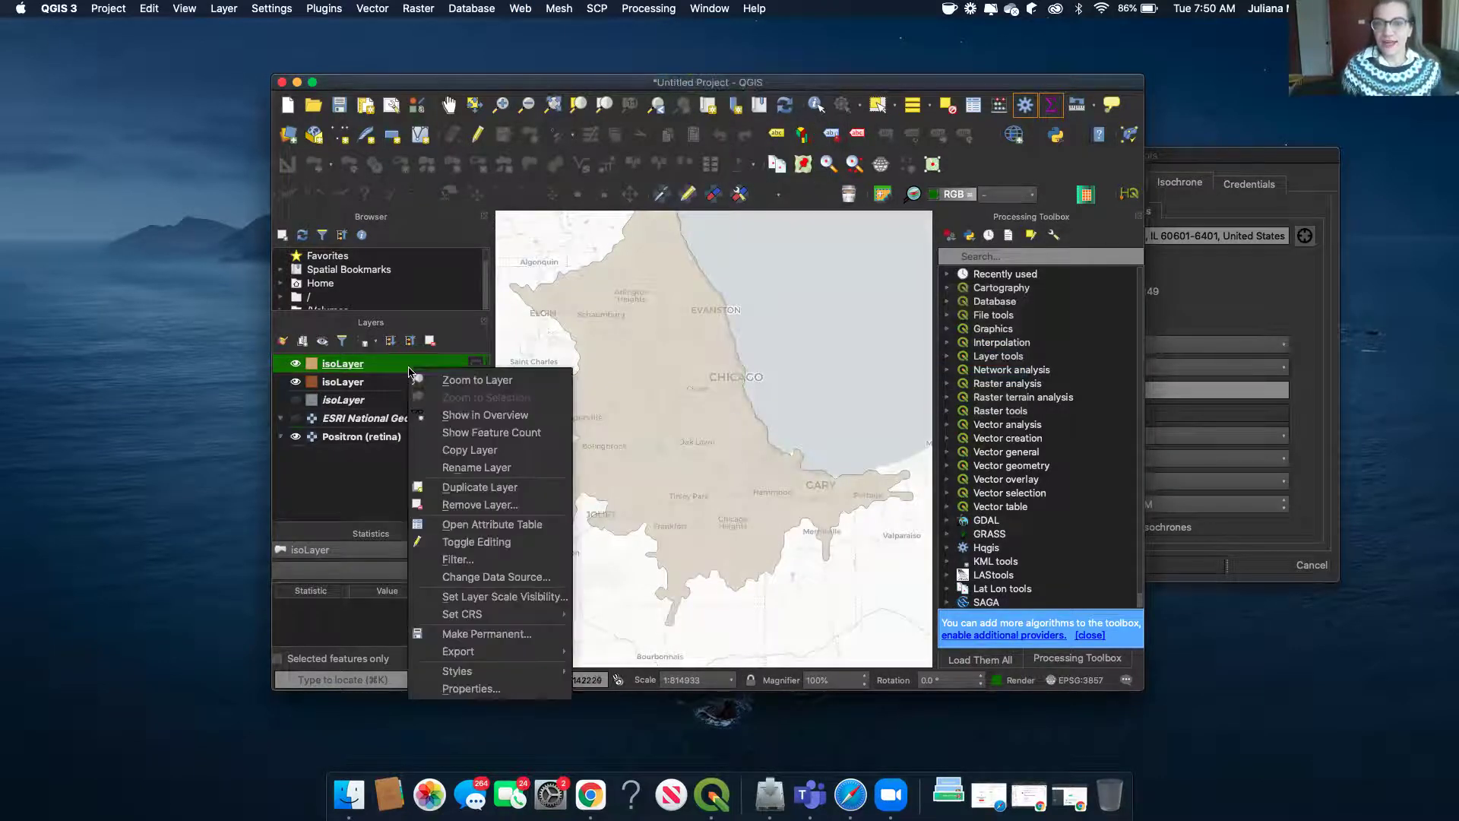
left_click(486, 693)
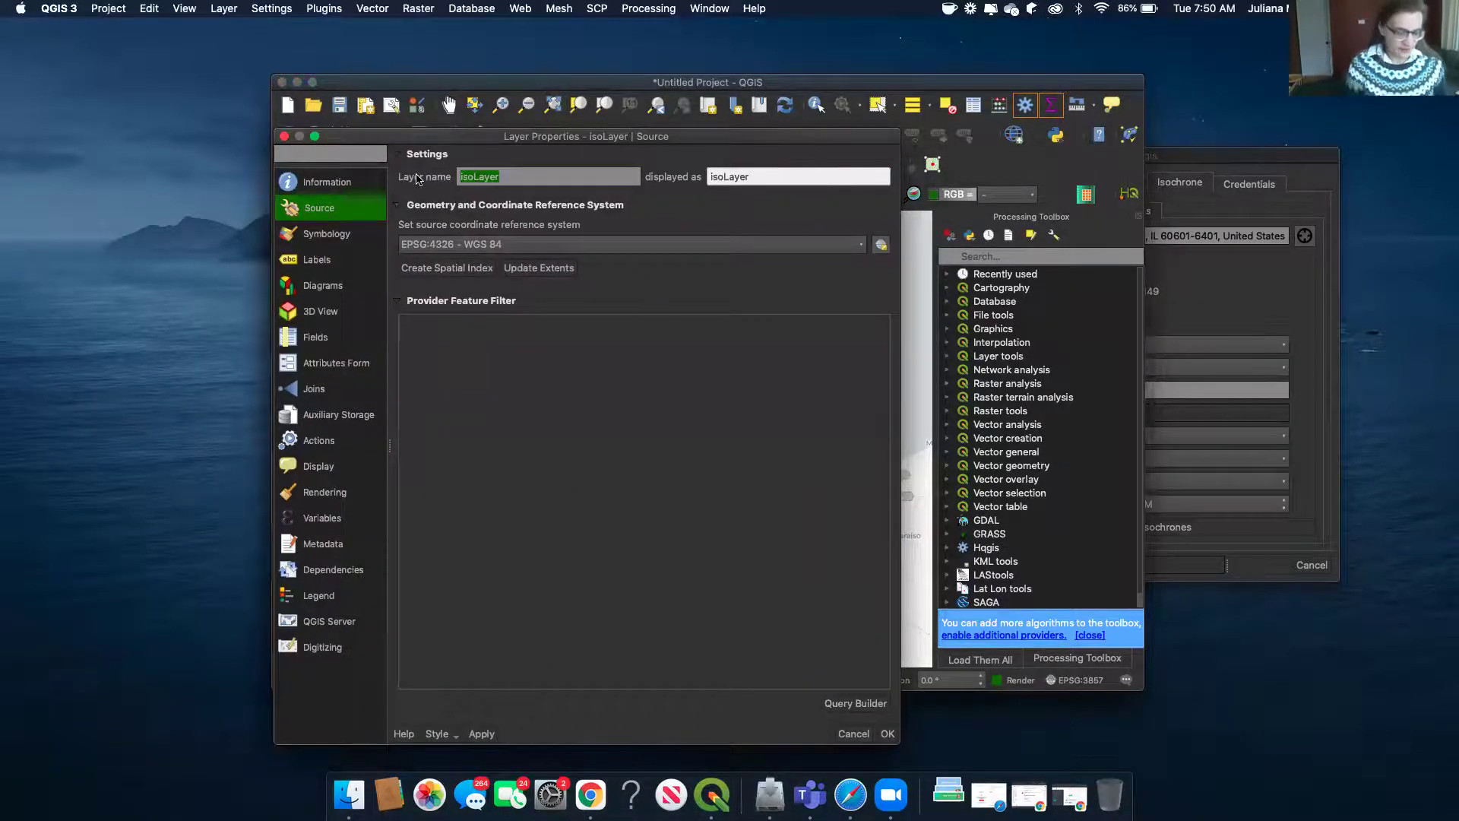
type("Feb 15")
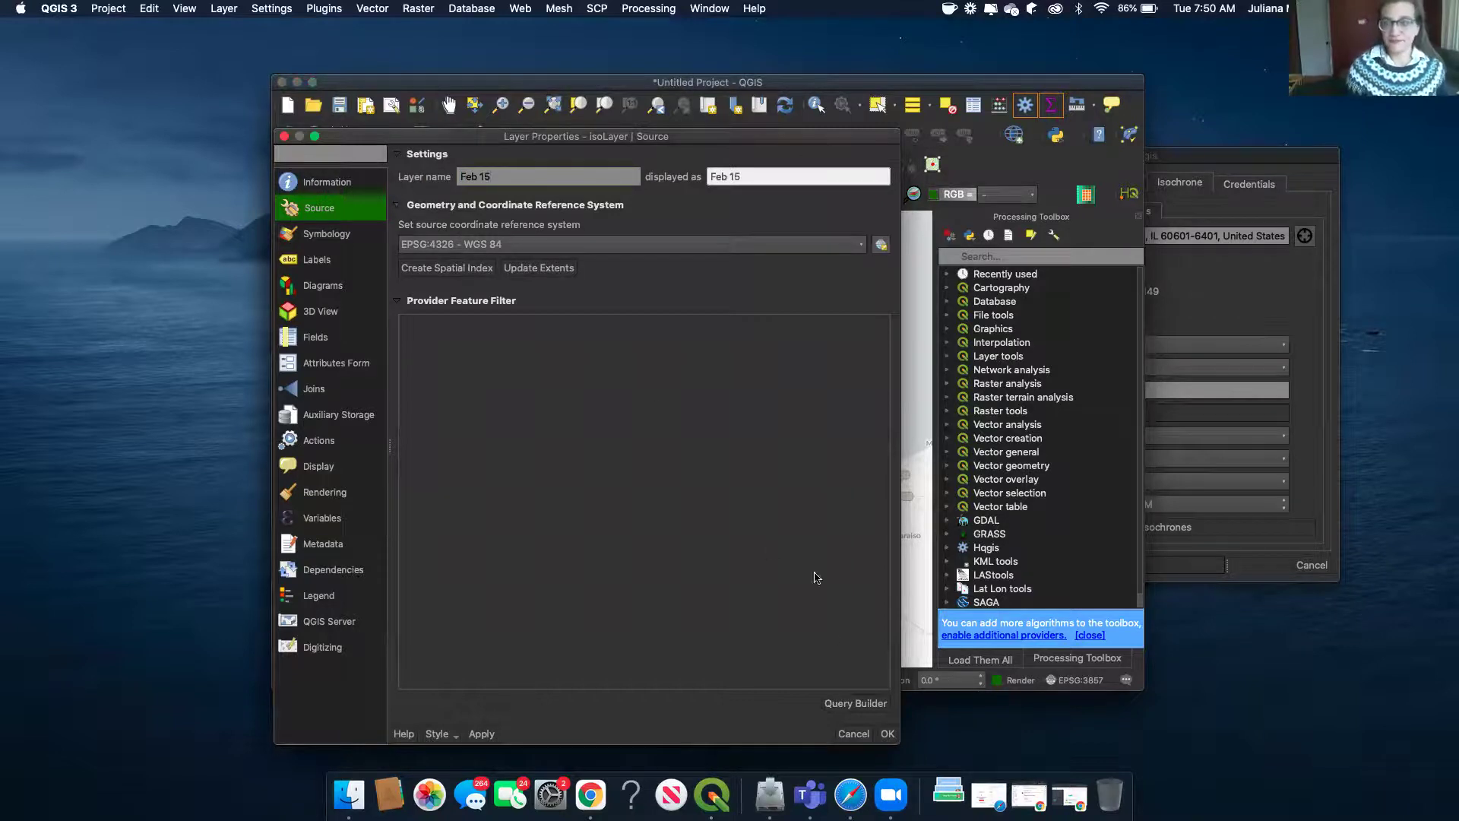
left_click(886, 736)
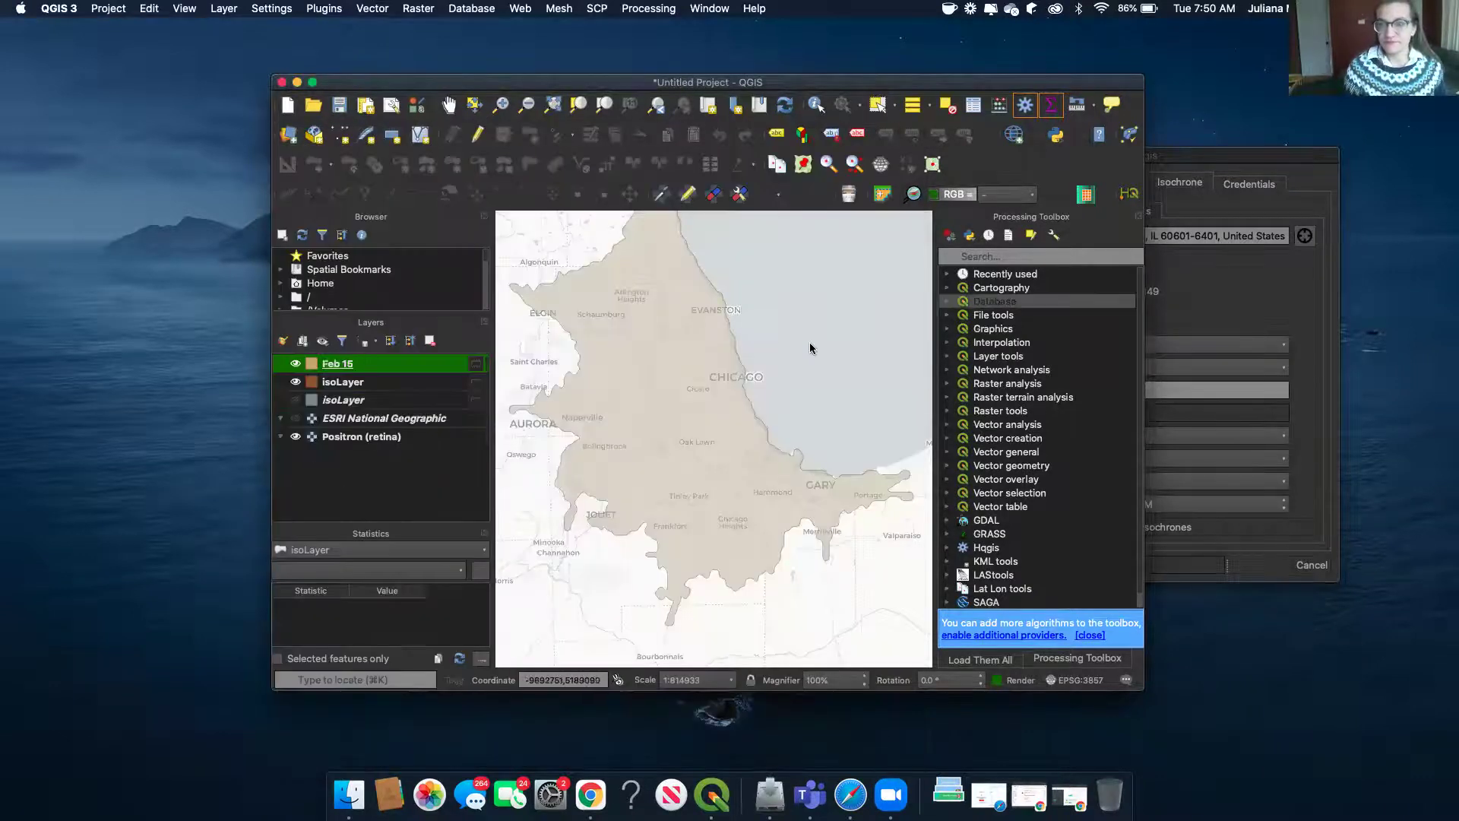
left_click(291, 386)
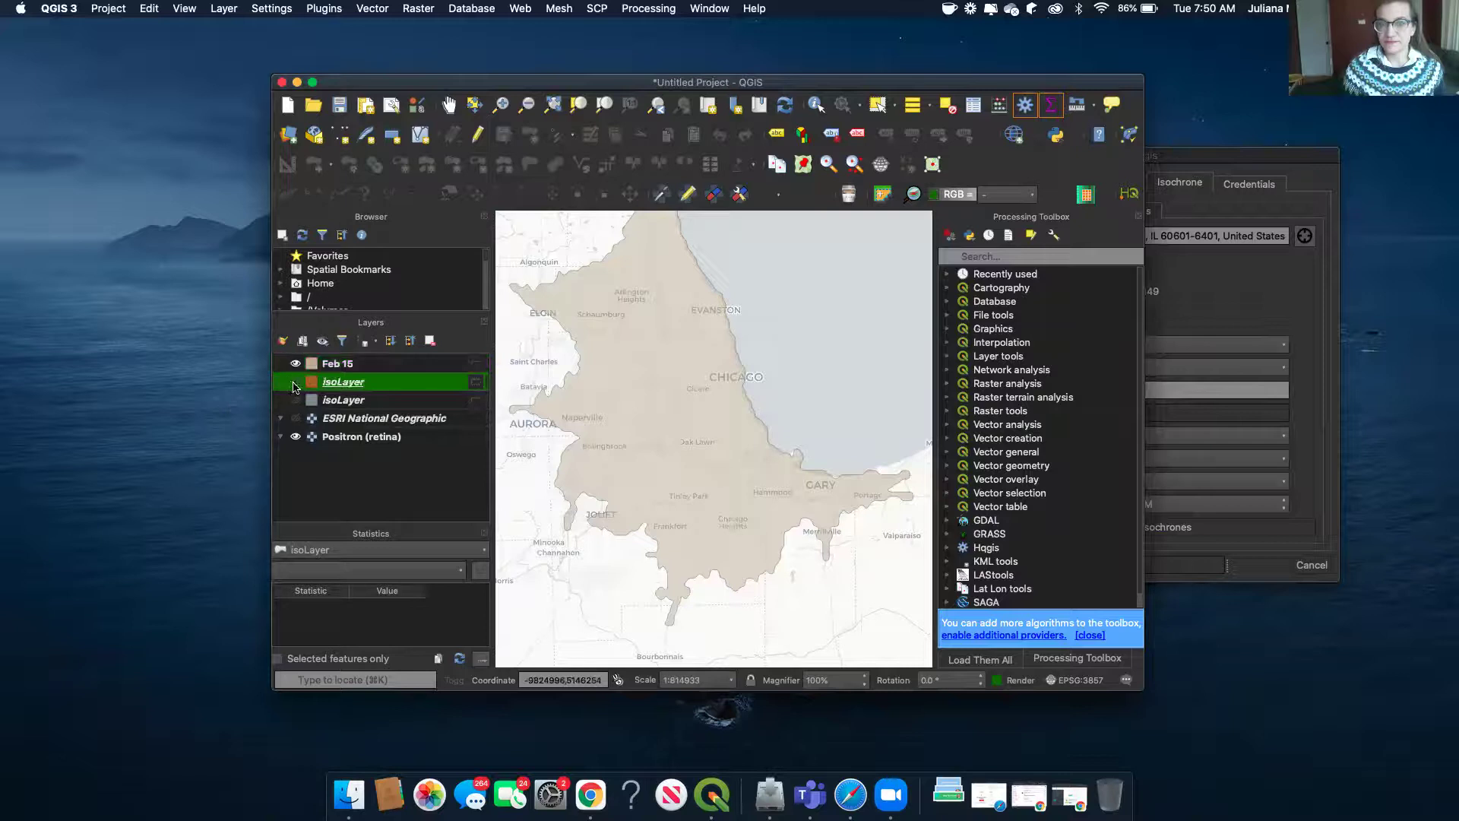
left_click(1196, 445)
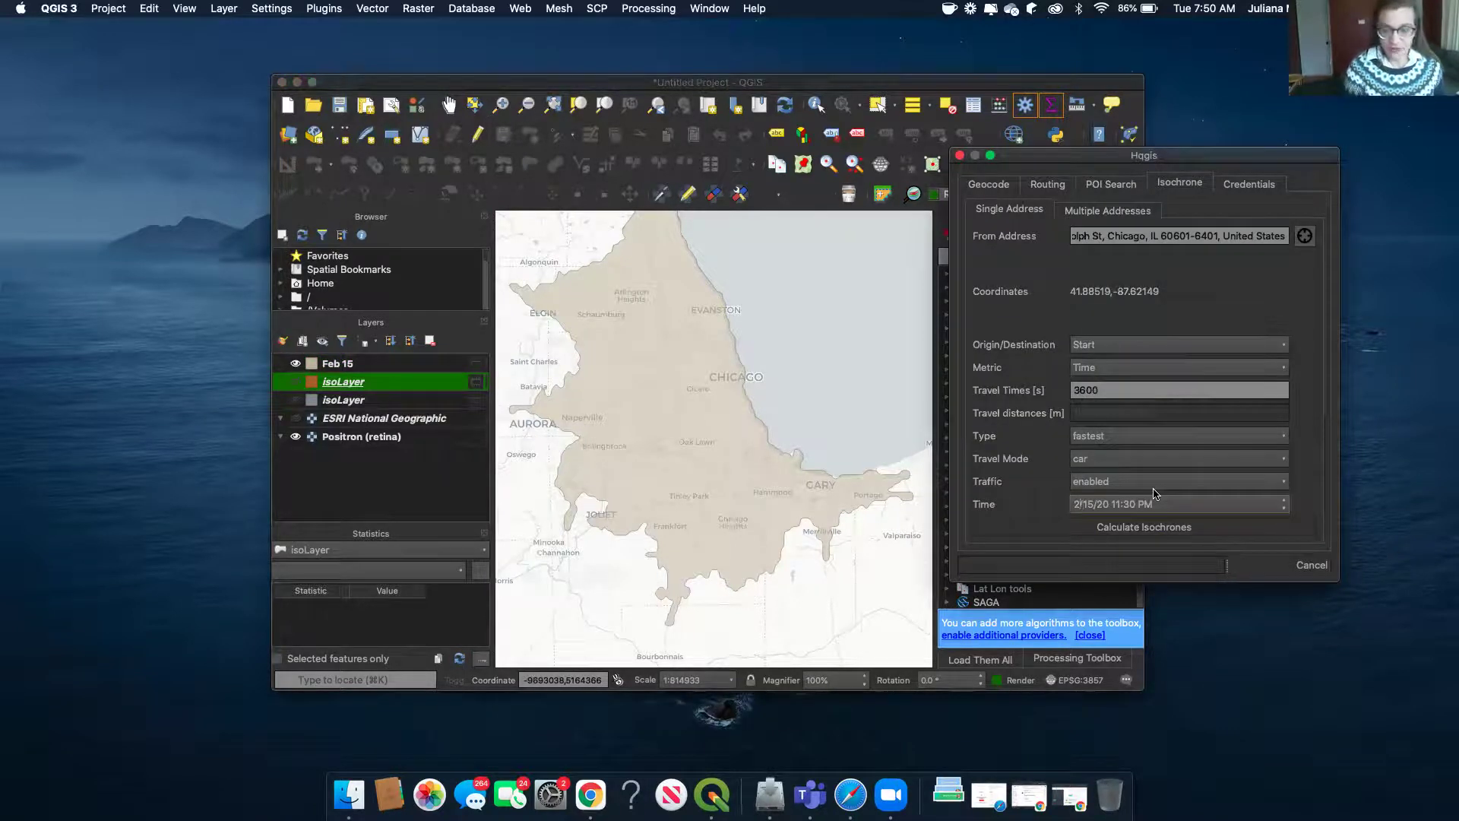
Change the departure month to 3 (3/15/20 11:30 PM), calculate, and select the new isoLayer.
key("BackSpace")
type("3")
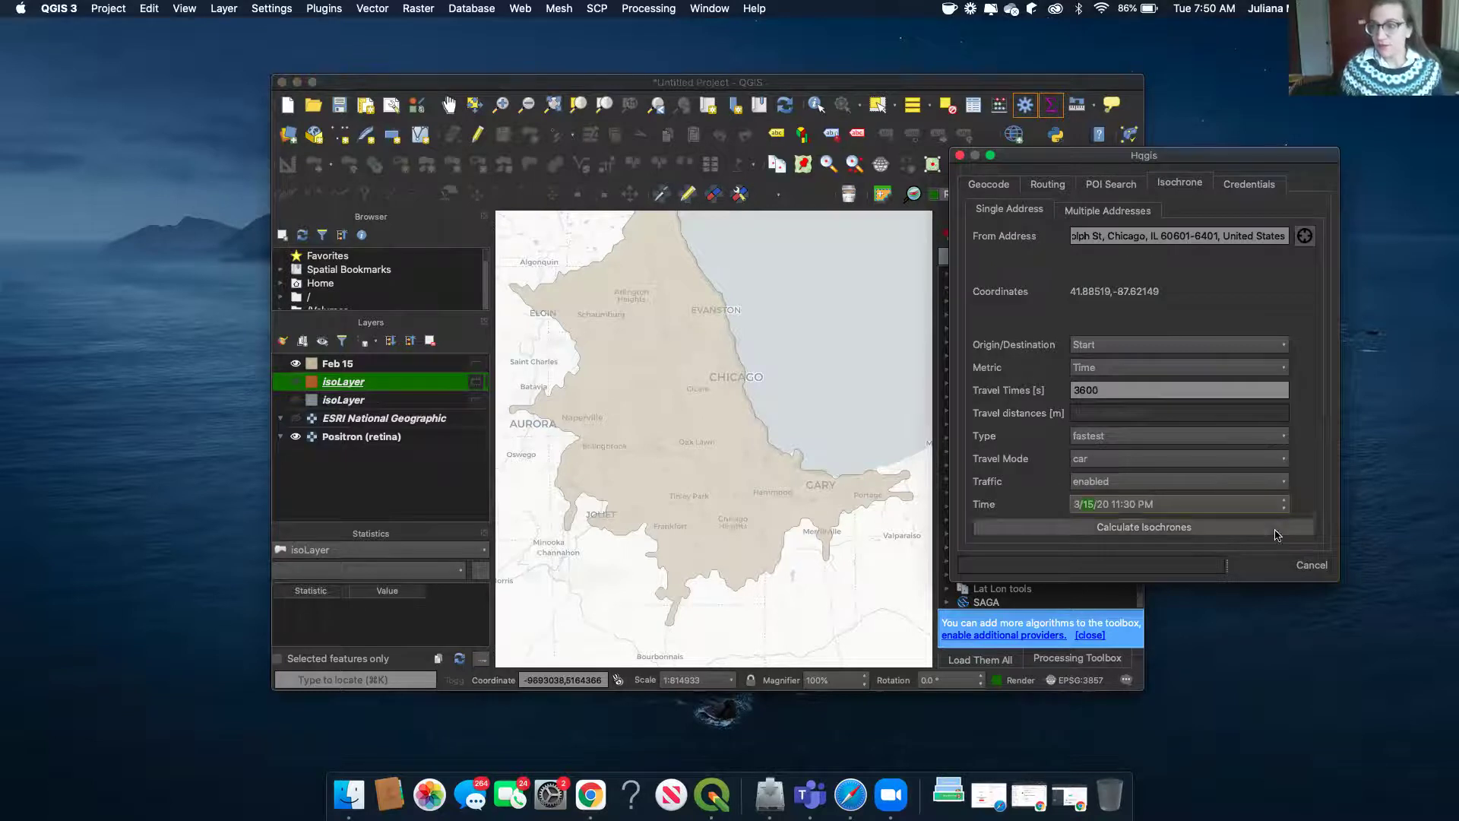
left_click(1208, 534)
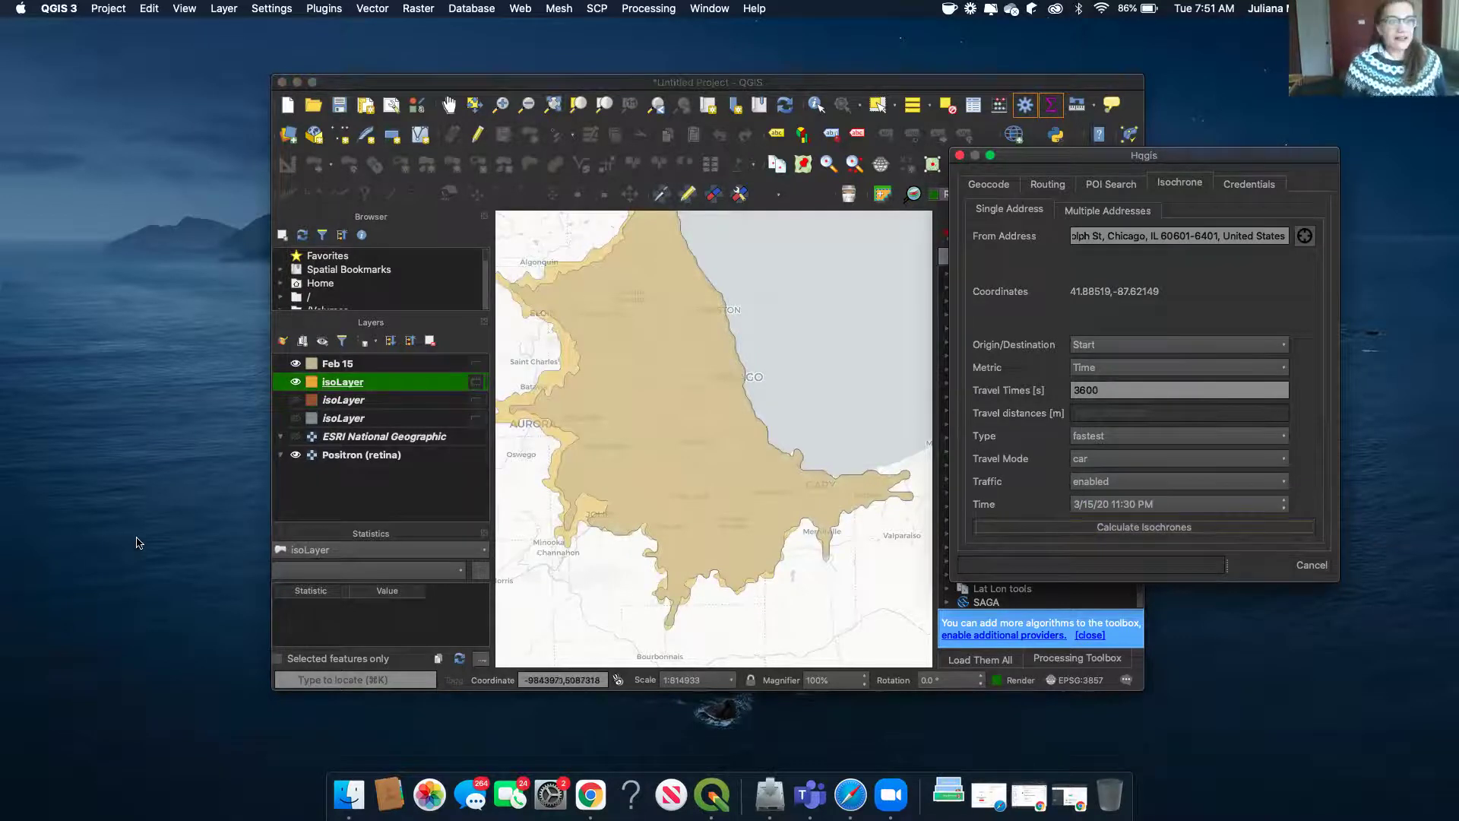
left_click(363, 369)
left_click(358, 382)
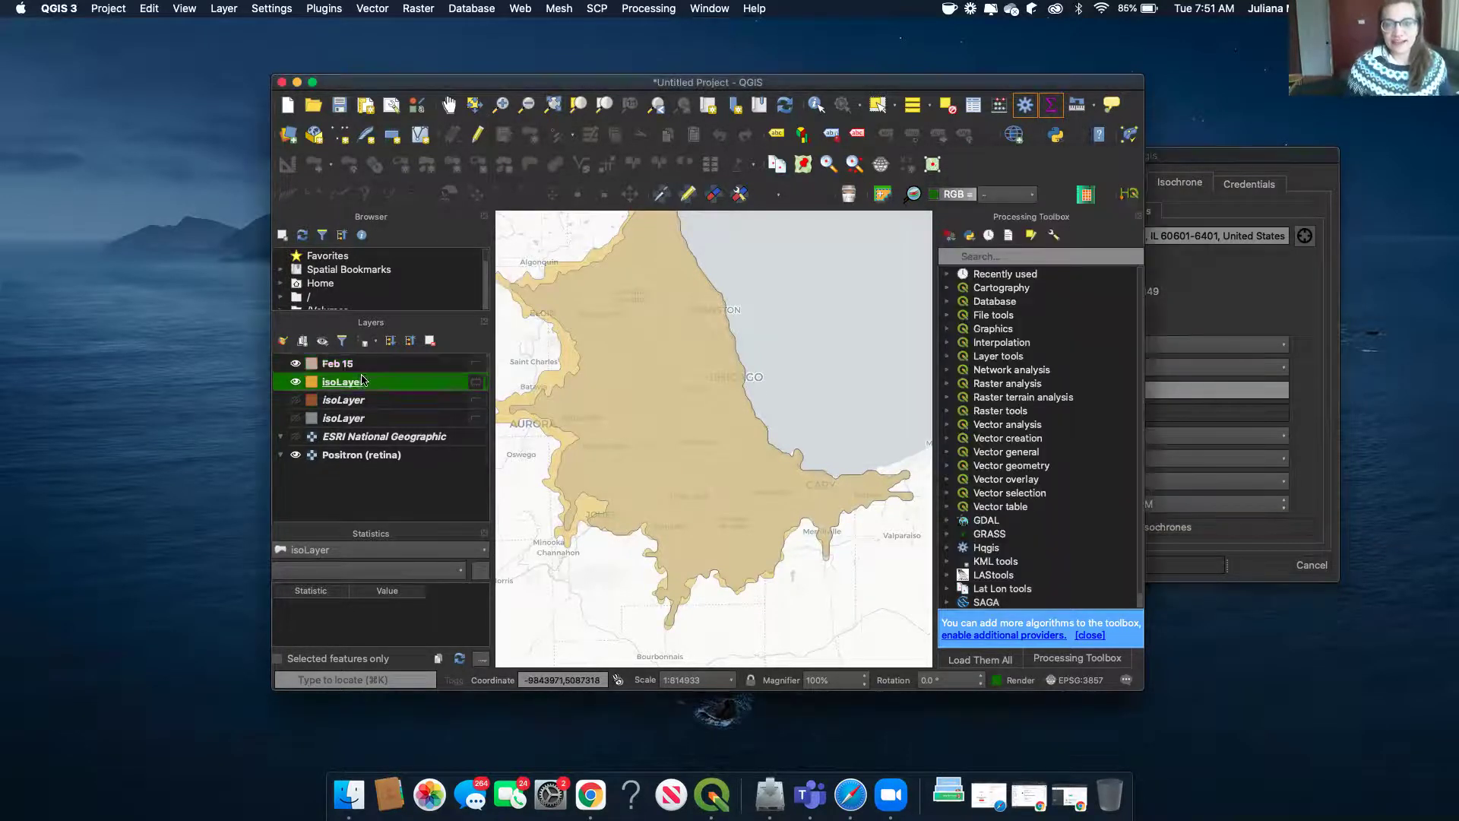
Rename the newest isoLayer to 'March 15' through Properties and return to the Hqgis settings.
right_click(361, 380)
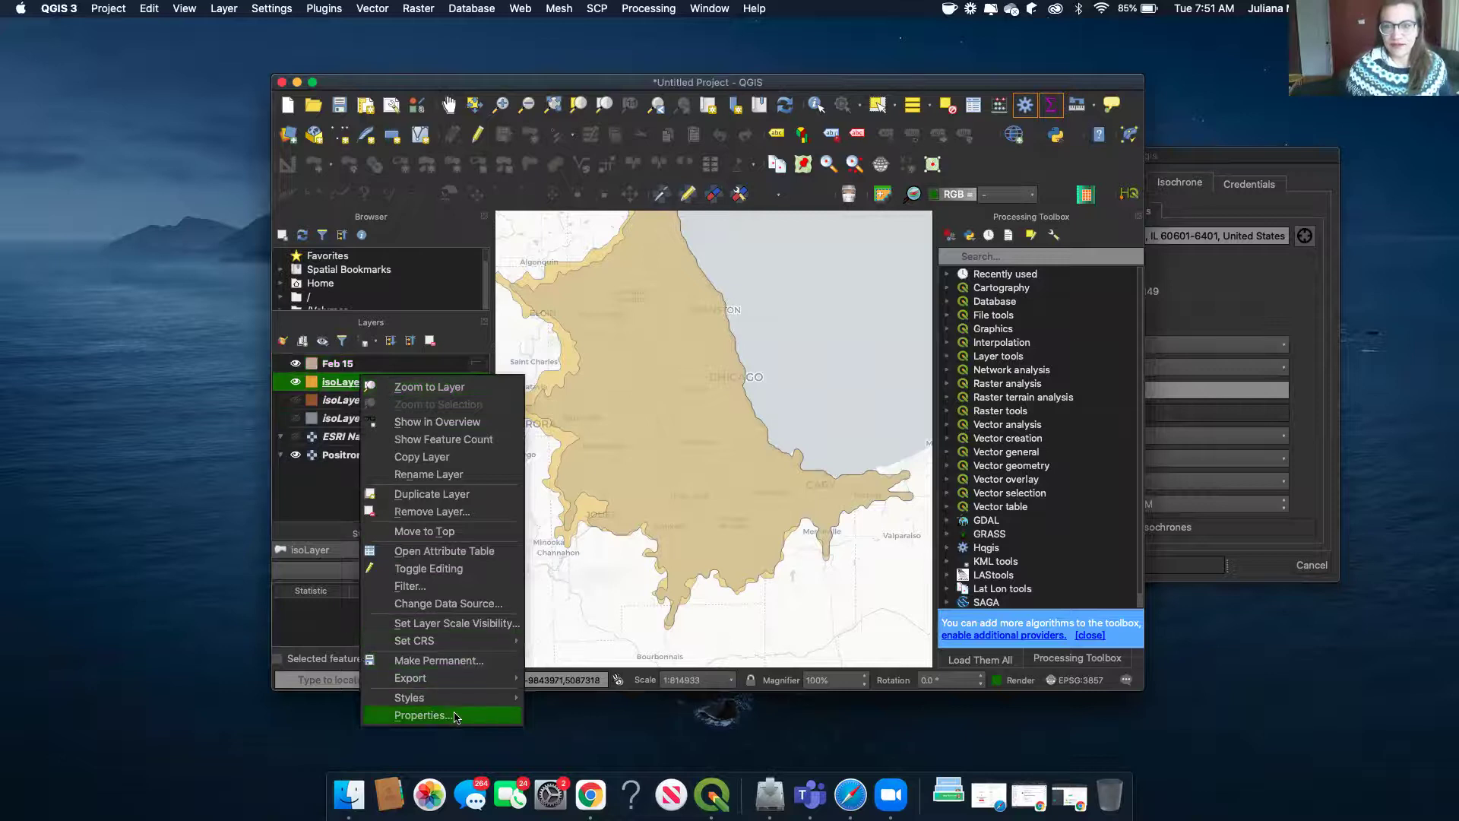
left_click(420, 715)
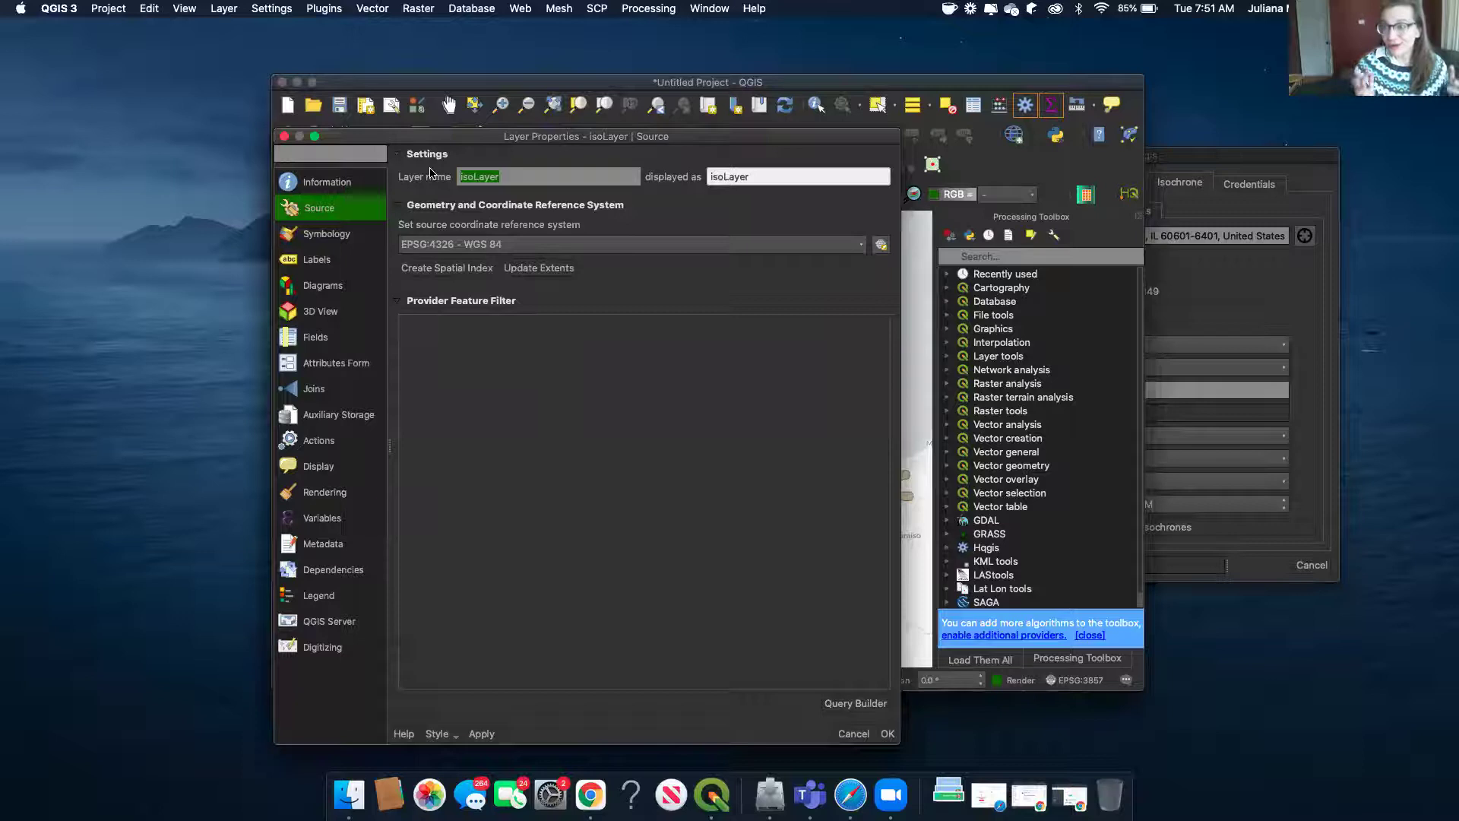
key("BackSpace")
type("March 15")
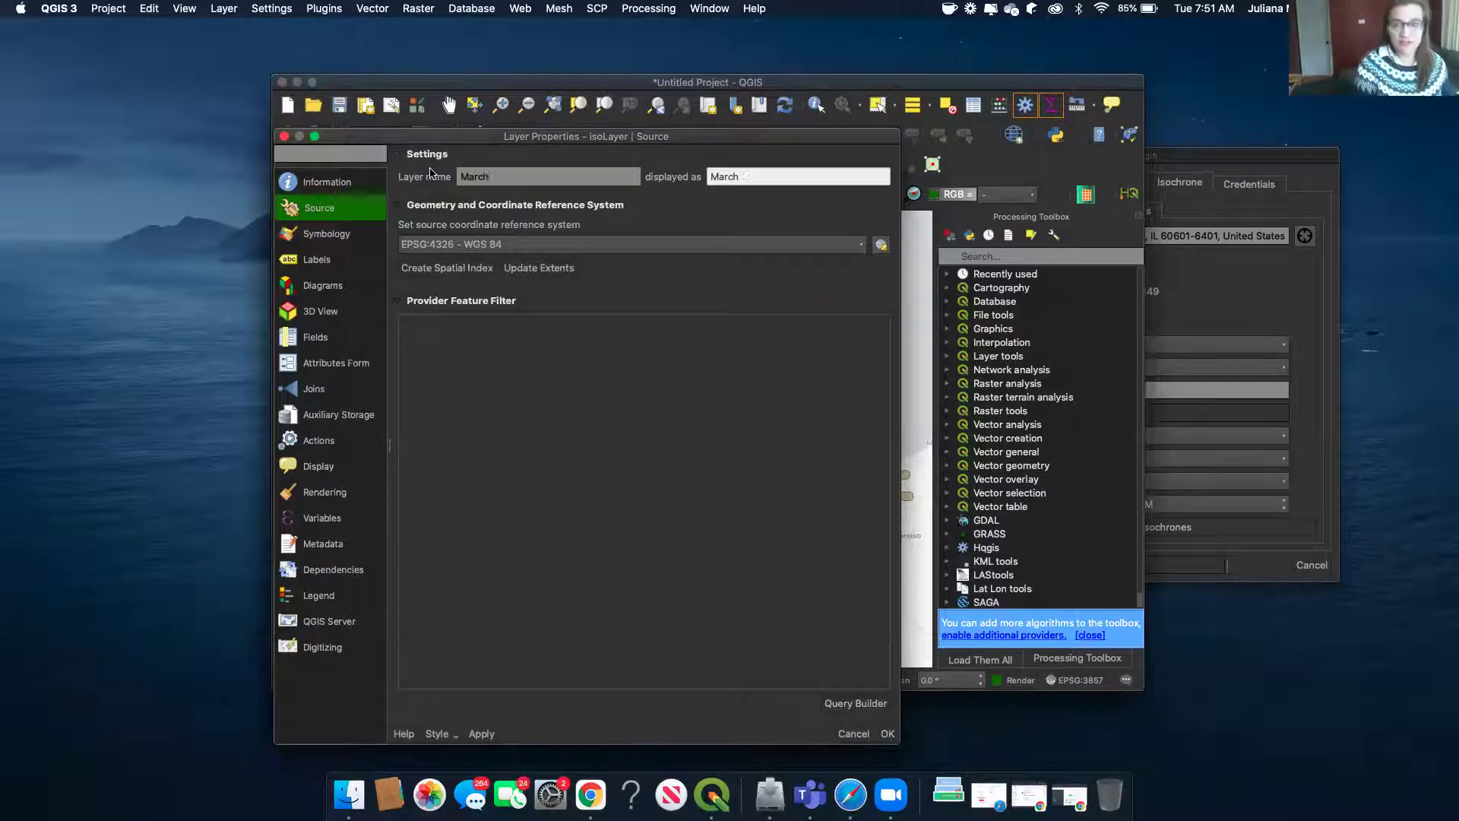
left_click(887, 733)
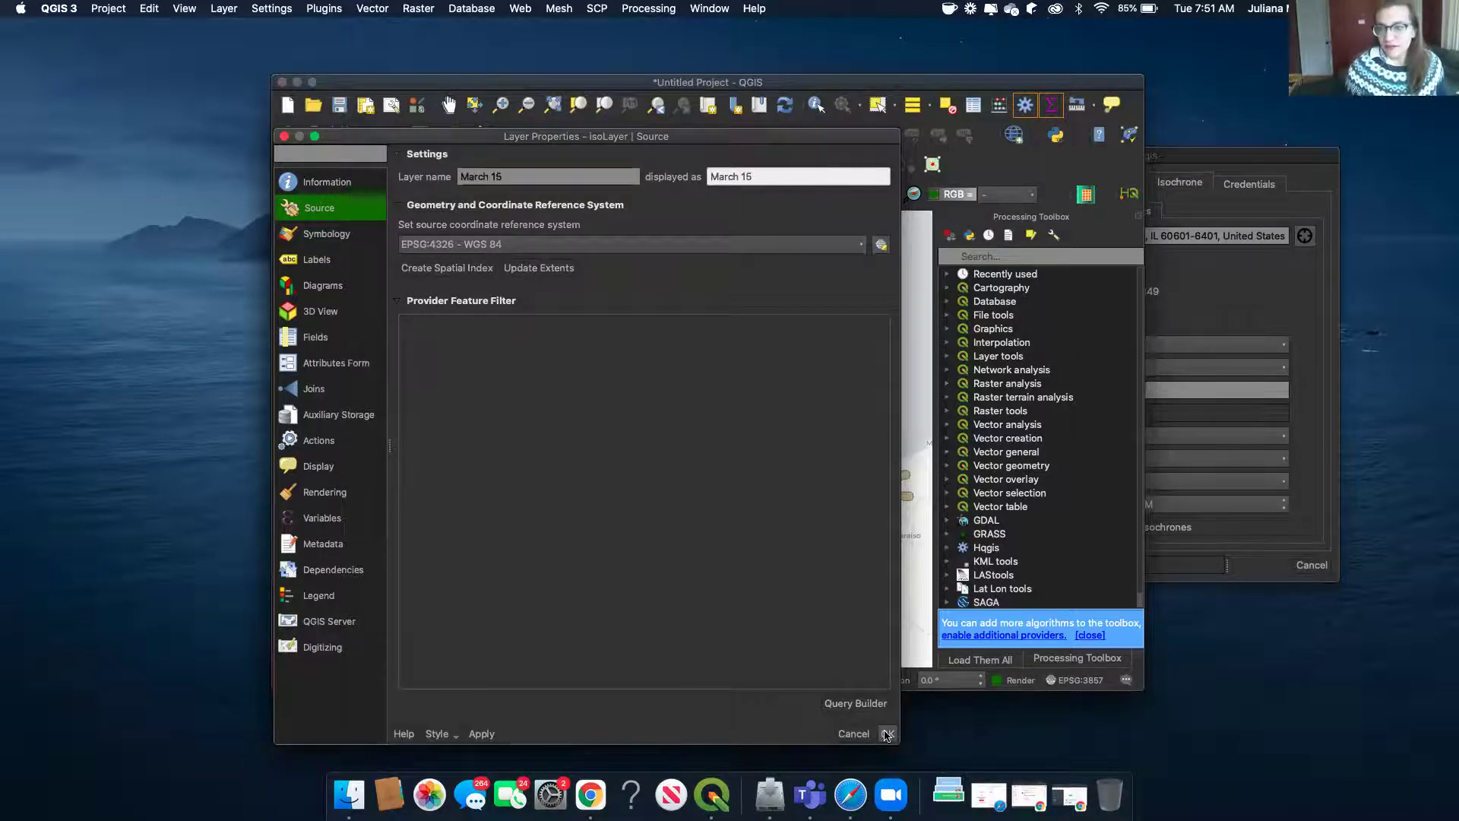
left_click(1316, 414)
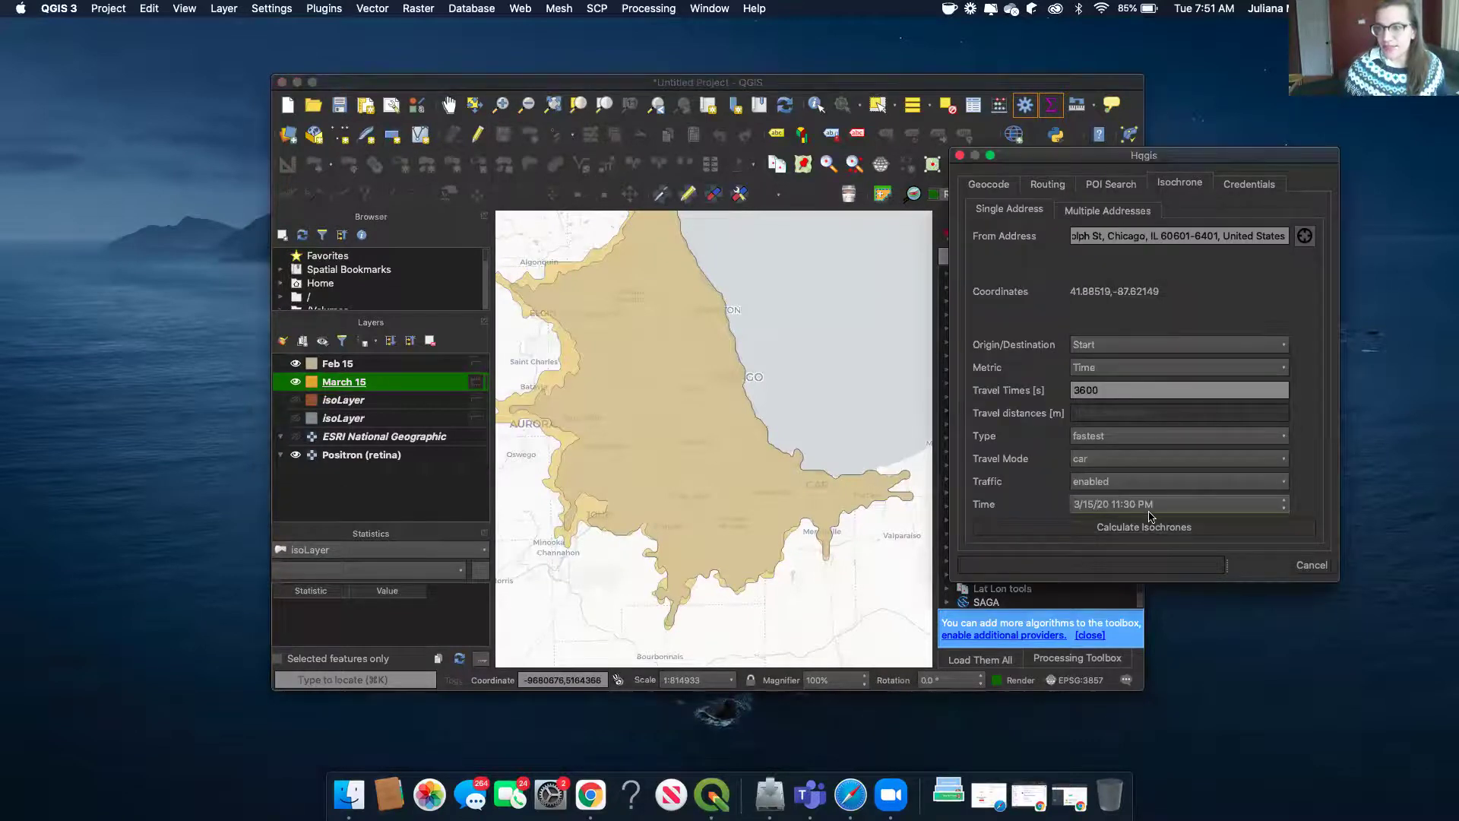
Change the departure day to 25 (3/25/20 11:30 PM) and calculate the isochrone.
type("25")
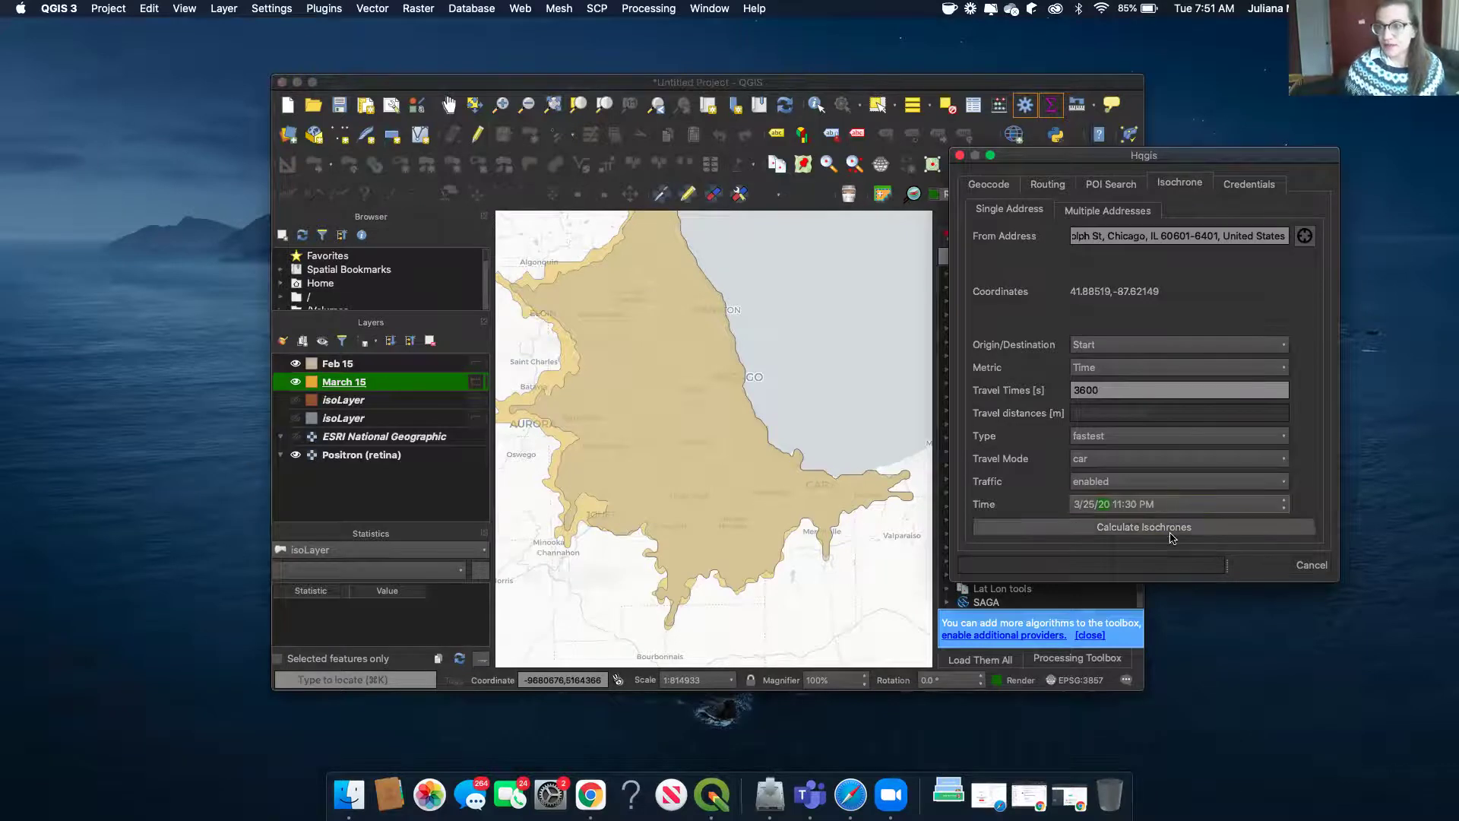
left_click(1171, 537)
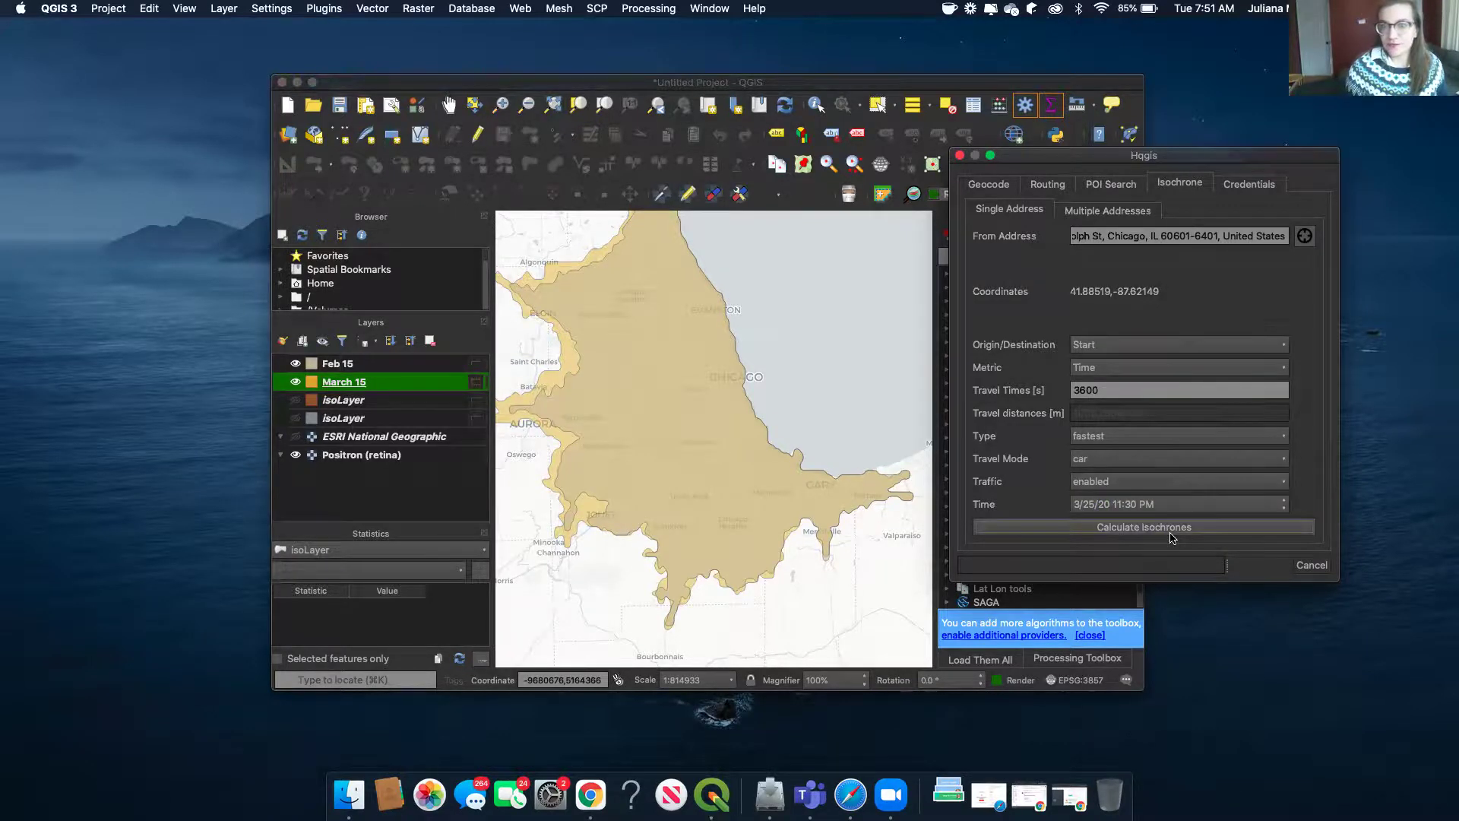